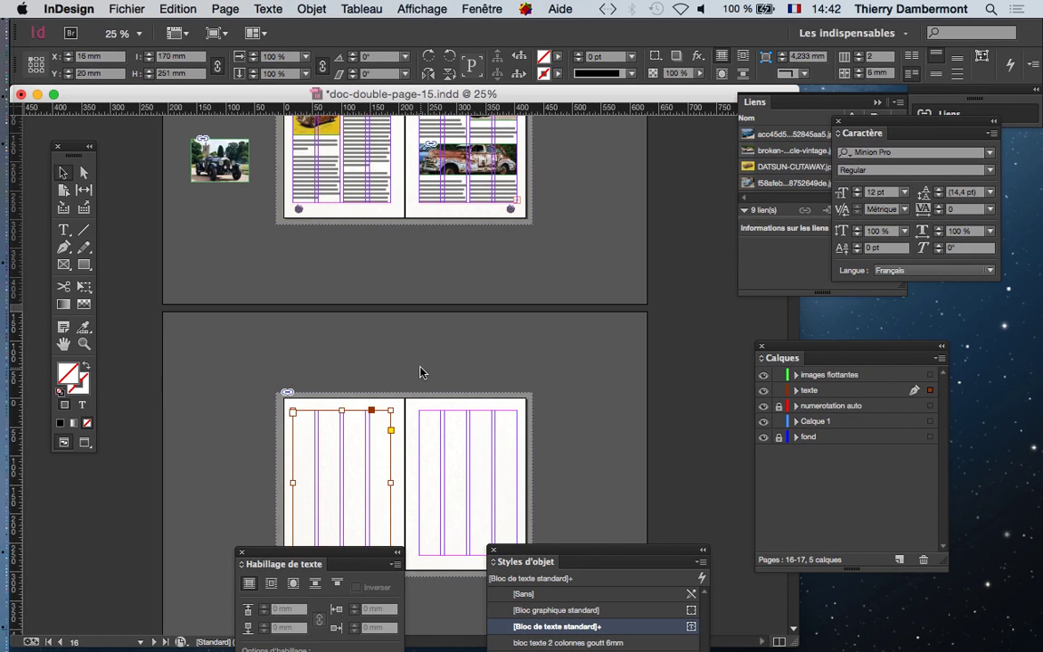
# Step: Move the object styles and text wrap panels away from the spread of pages 16-17
pyautogui.press('super+minus')
pyautogui.press('super+equal')
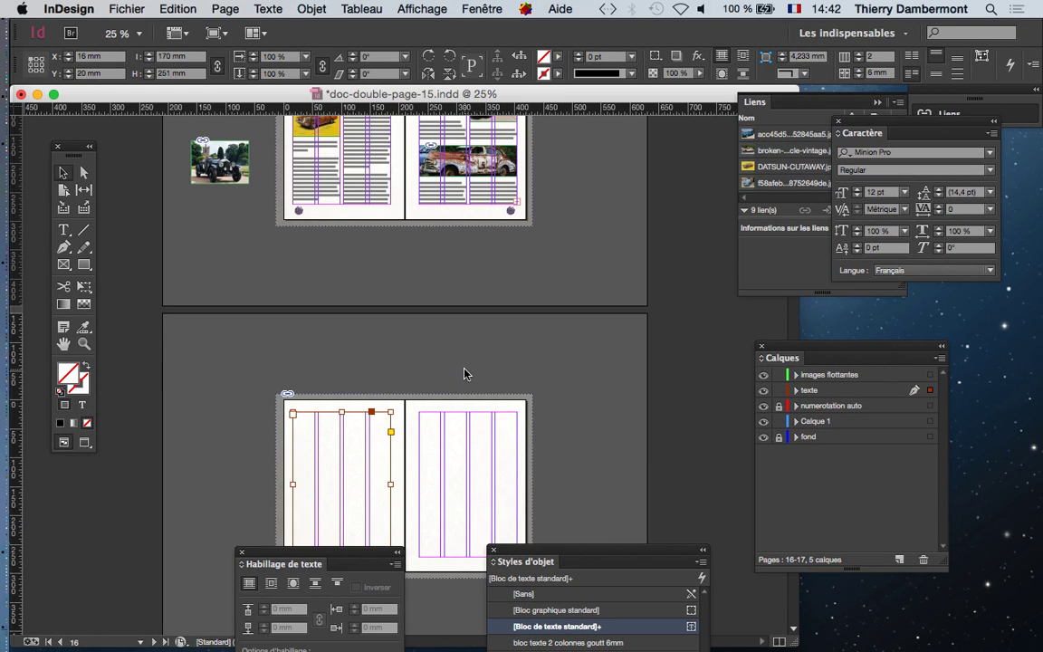
pyautogui.moveTo(536, 561); pyautogui.dragTo(778, 619)
pyautogui.moveTo(389, 558); pyautogui.dragTo(159, 559)
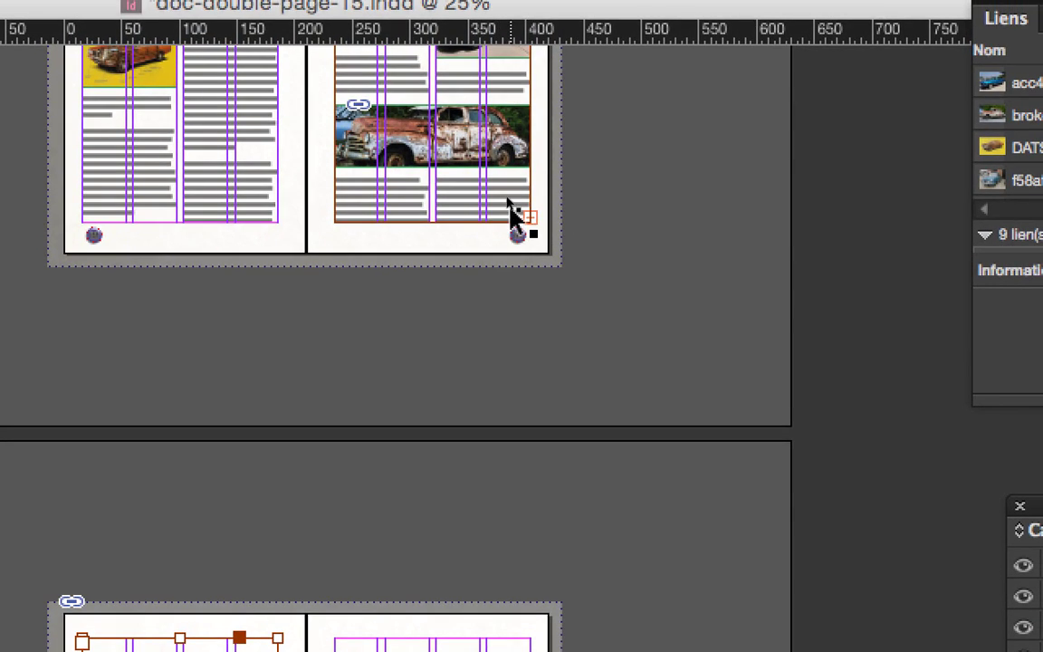
# Step: Try to thread the overset text from page 15 into full-margin frames on pages 16 and 17
pyautogui.click(508, 201)
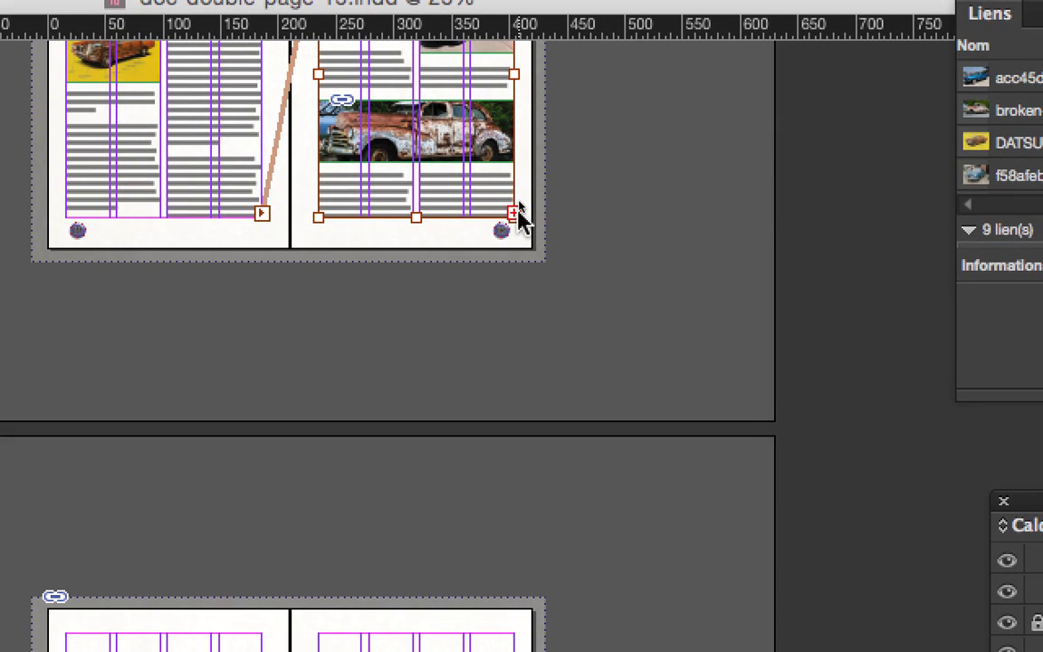
pyautogui.click(513, 212)
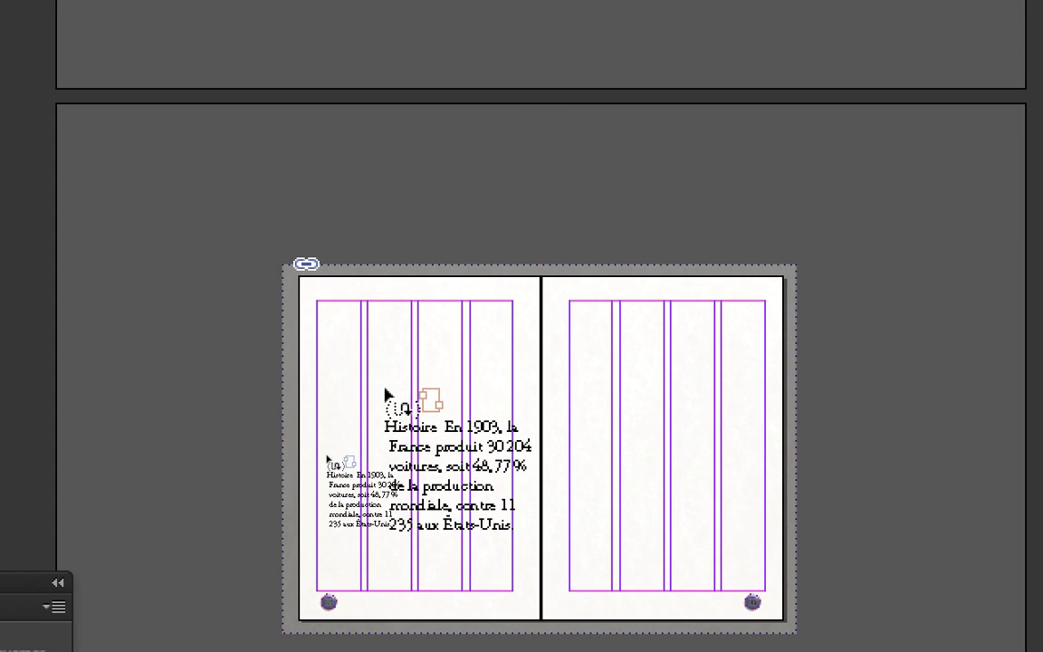
pyautogui.click(385, 397)
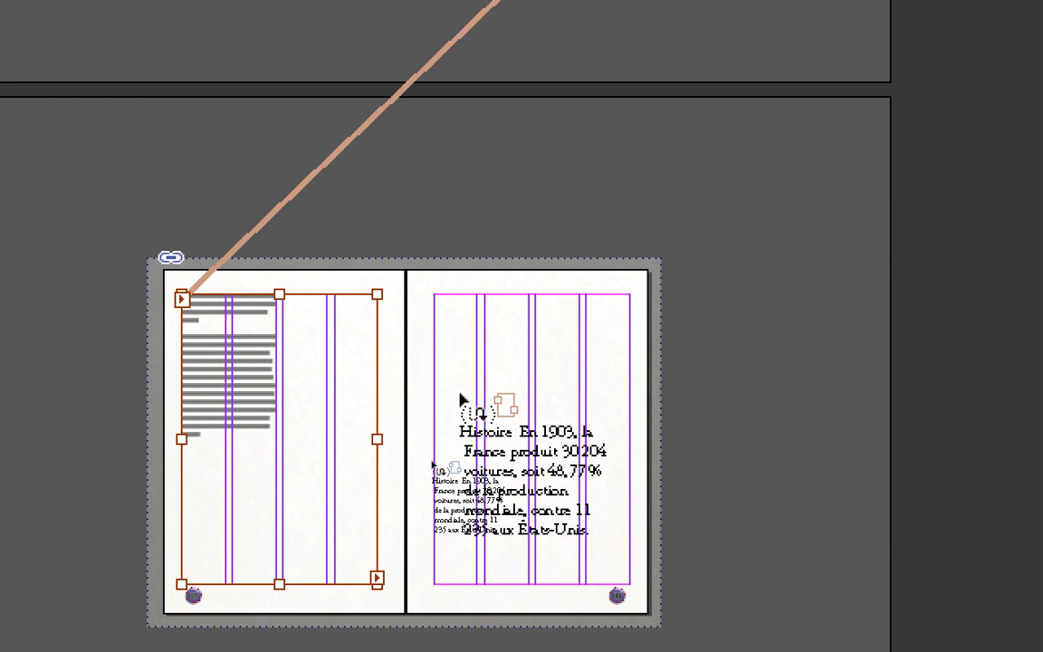
pyautogui.click(545, 400)
pyautogui.hotkey('ctrl', 'z')
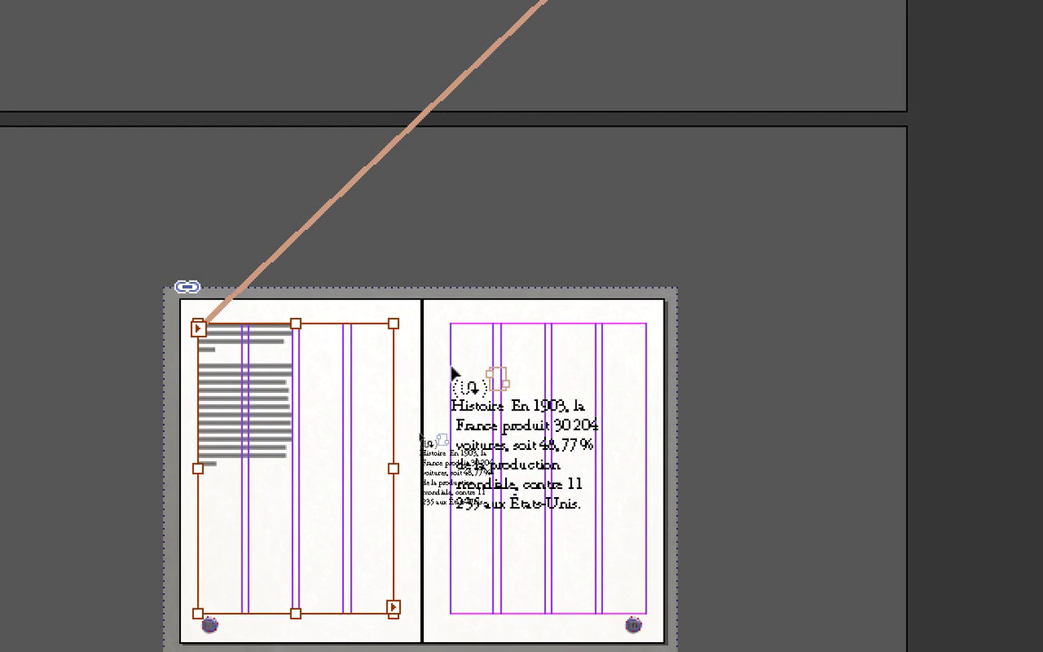
pyautogui.click(453, 373)
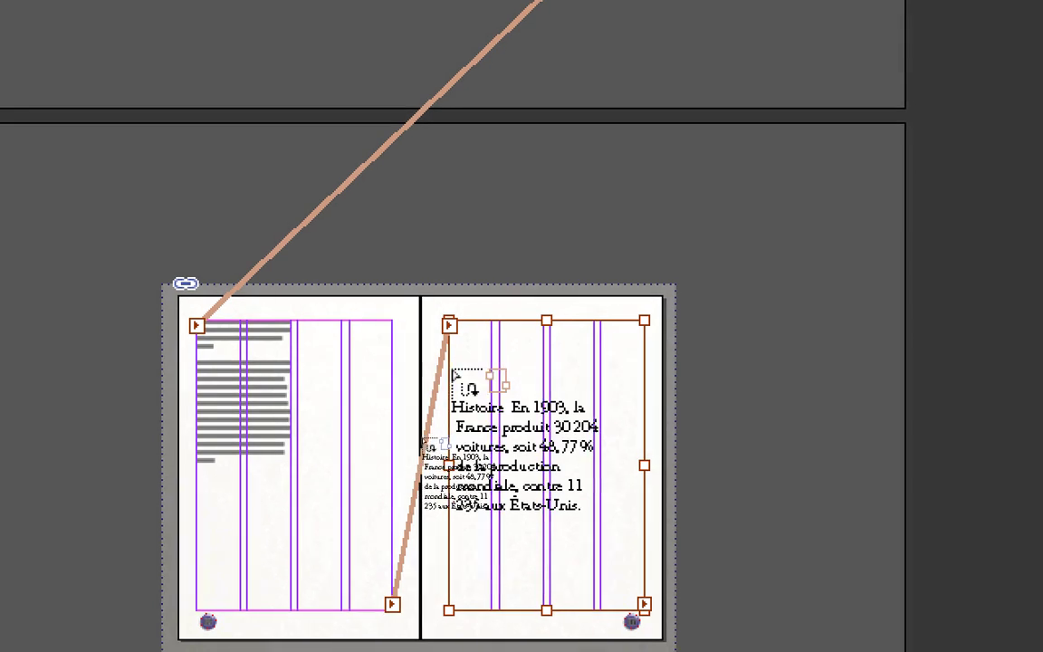
pyautogui.hotkey('ctrl', 'z')
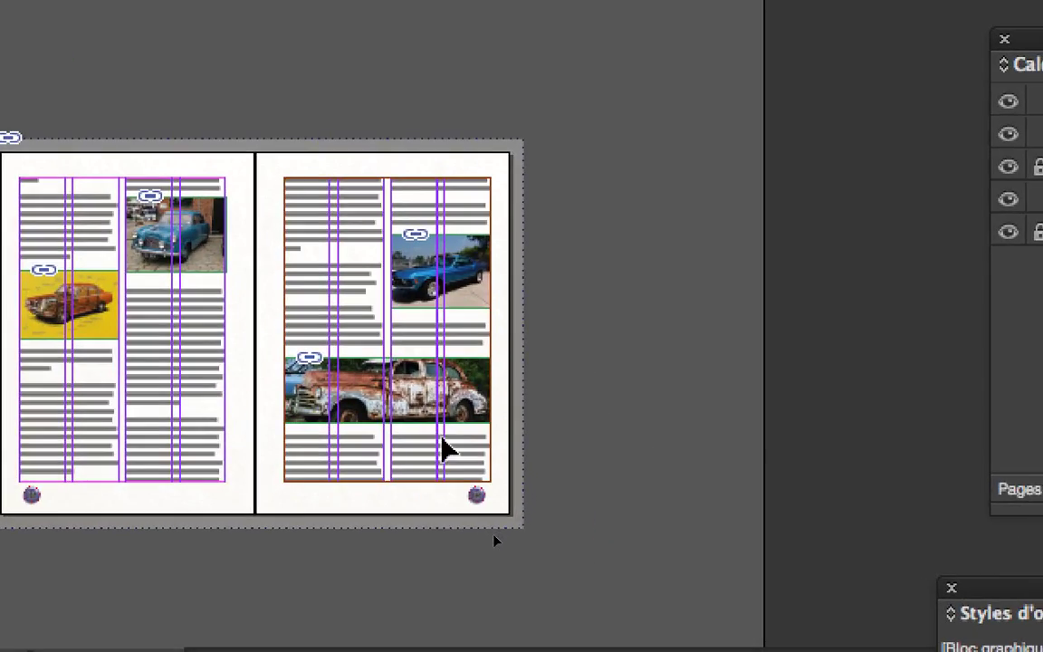
# Step: Thread page 15's overset text into full-margin frames on pages 16 and 17, discard the loaded text, and deselect everything
pyautogui.click(442, 444)
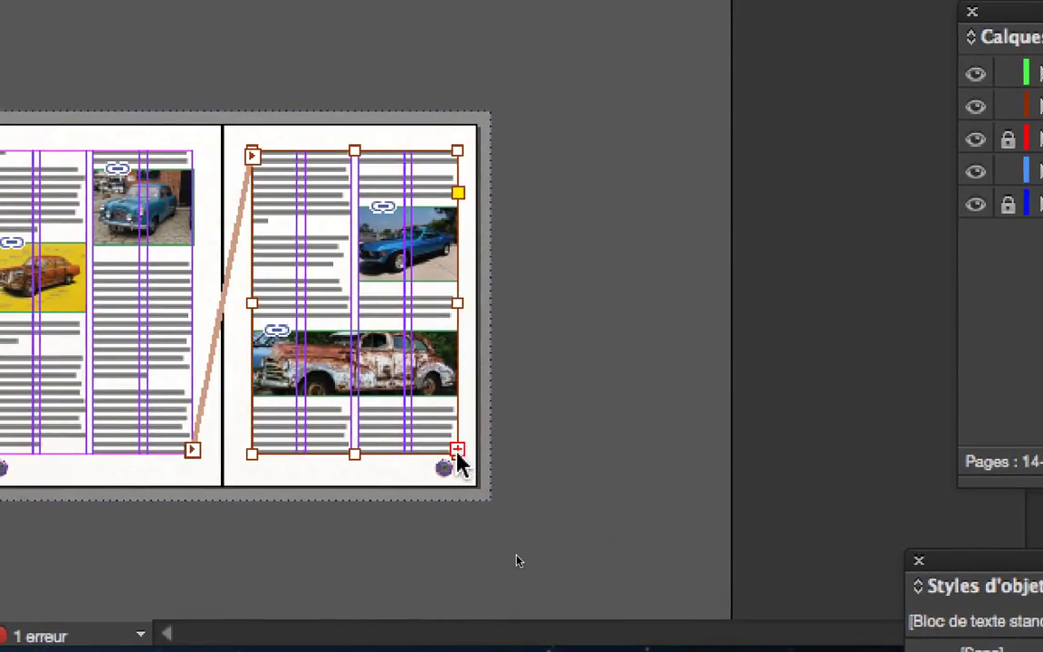
pyautogui.click(456, 449)
pyautogui.press('space')
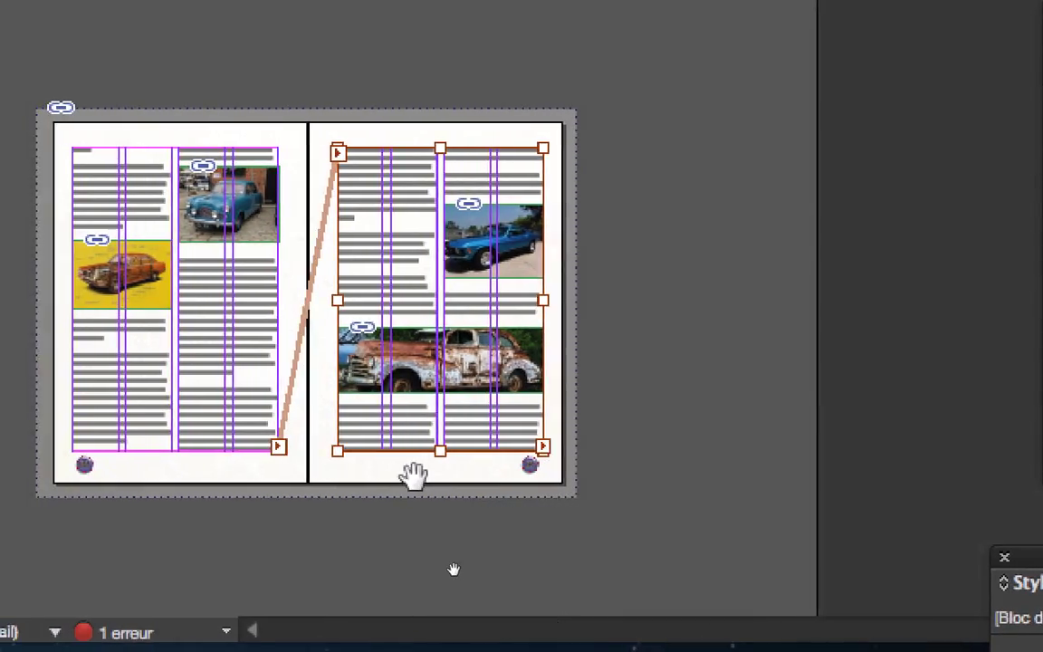
pyautogui.moveTo(412, 478); pyautogui.dragTo(384, 279)
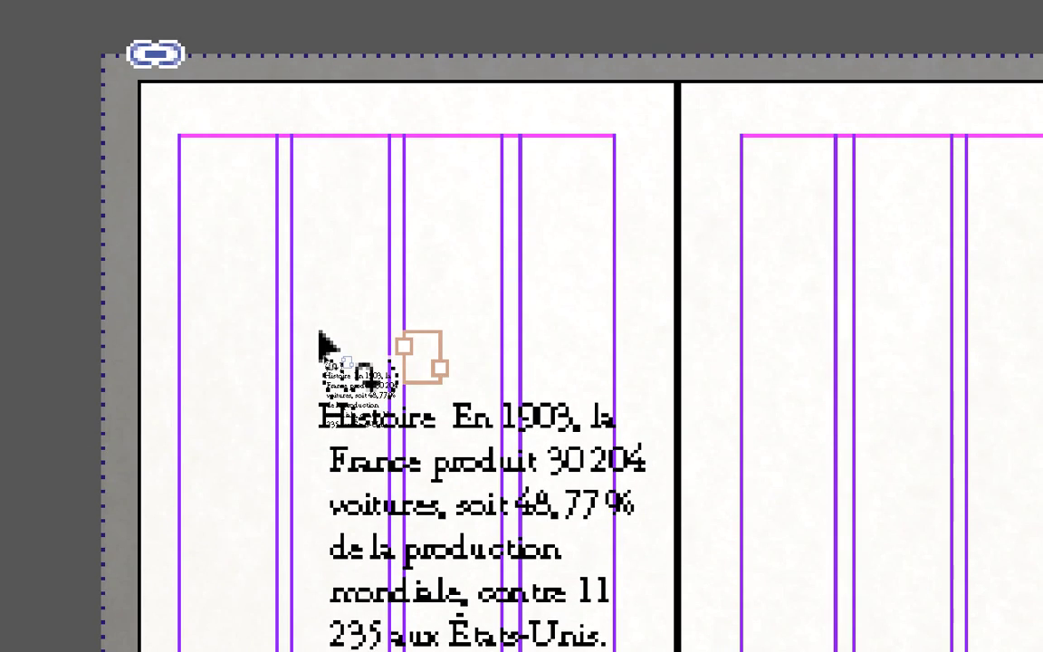
pyautogui.click(320, 337)
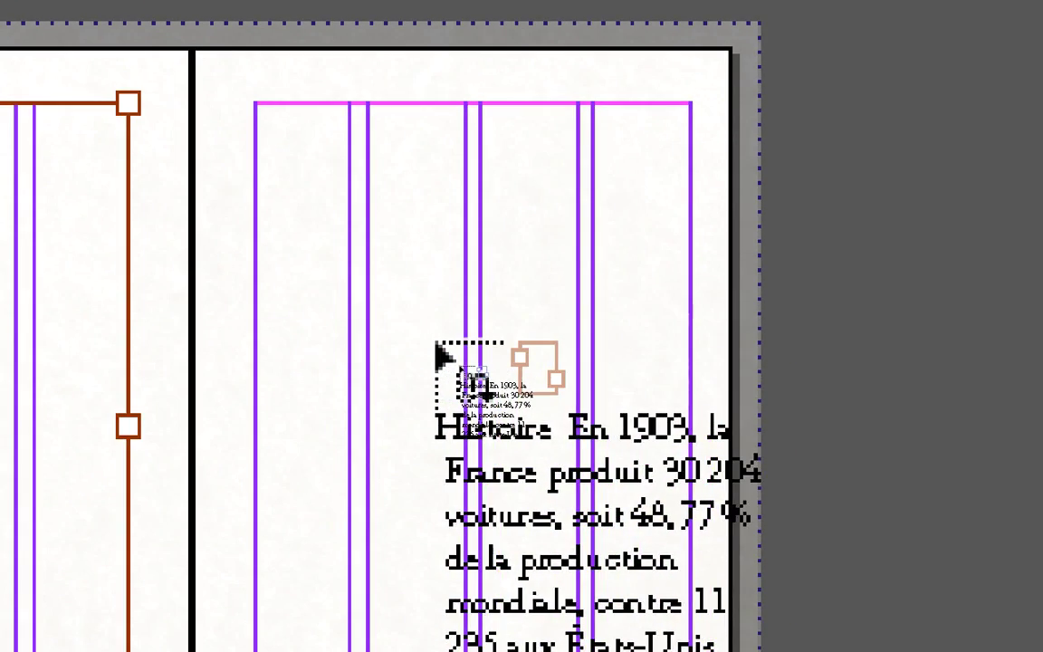
pyautogui.click(437, 355)
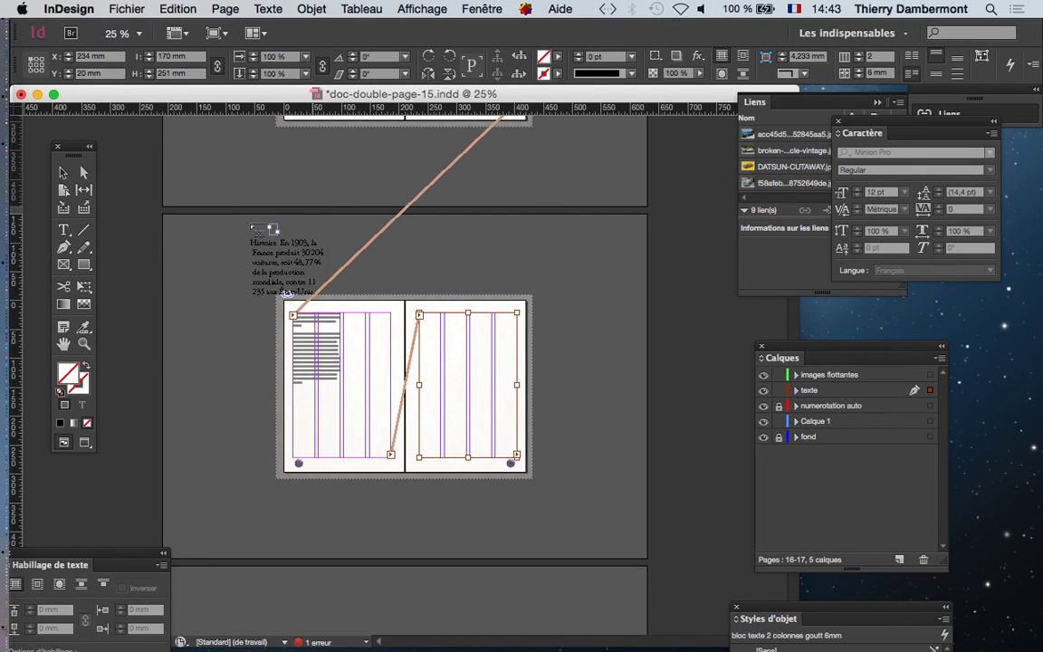
pyautogui.click(63, 172)
pyautogui.click(160, 239)
pyautogui.click(374, 380)
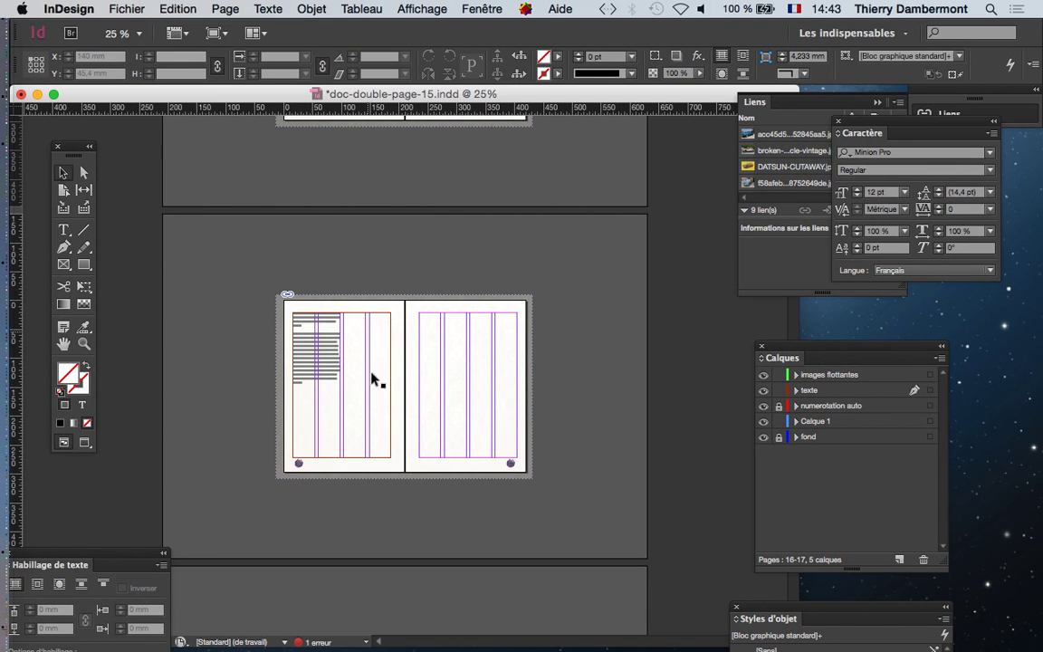
# Step: Switch to Firefox's Wikipedia article on US car manufacturing and copy the sections "La crise de 2008 et les Big Three" and "Importance économique"
pyautogui.press('super+Tab')
pyautogui.press('super+Tab')
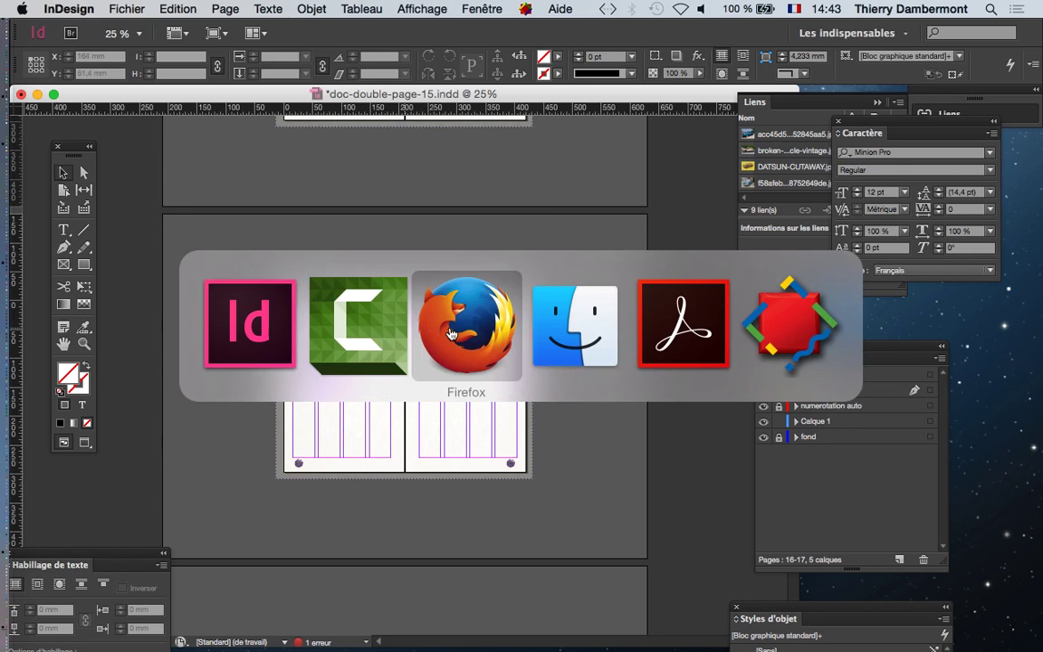
pyautogui.click(477, 6)
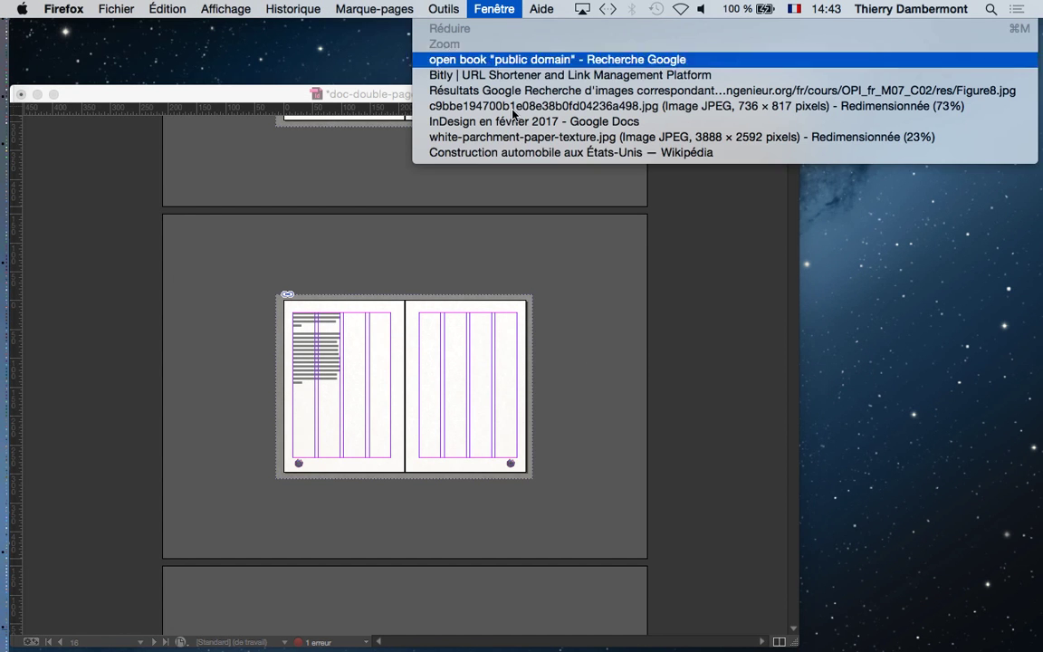
pyautogui.click(527, 154)
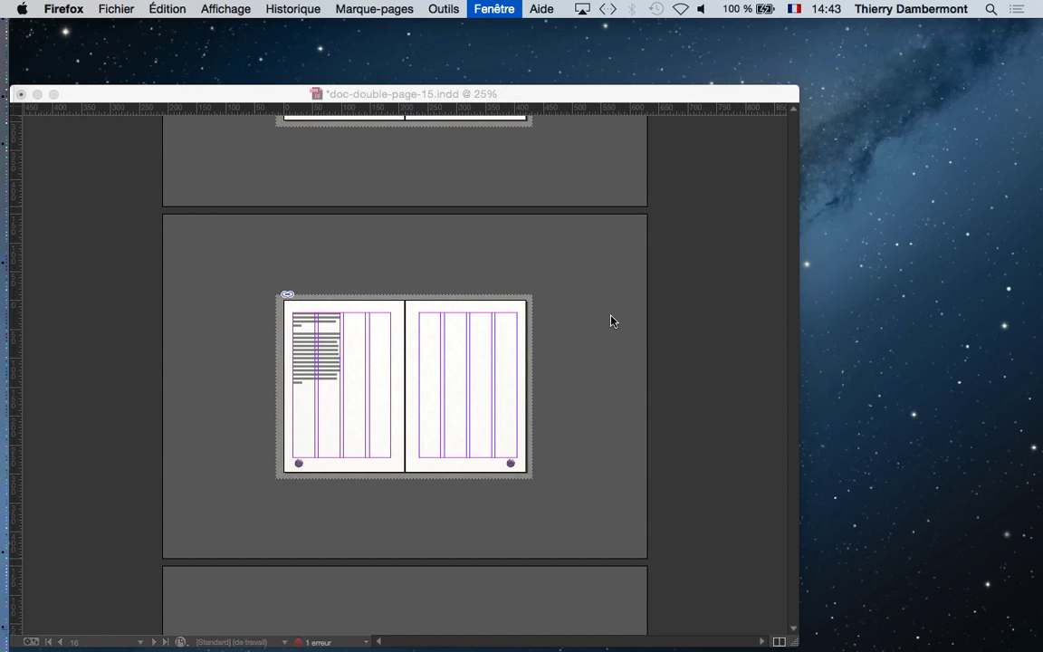
pyautogui.scroll(-20, 597, 298)
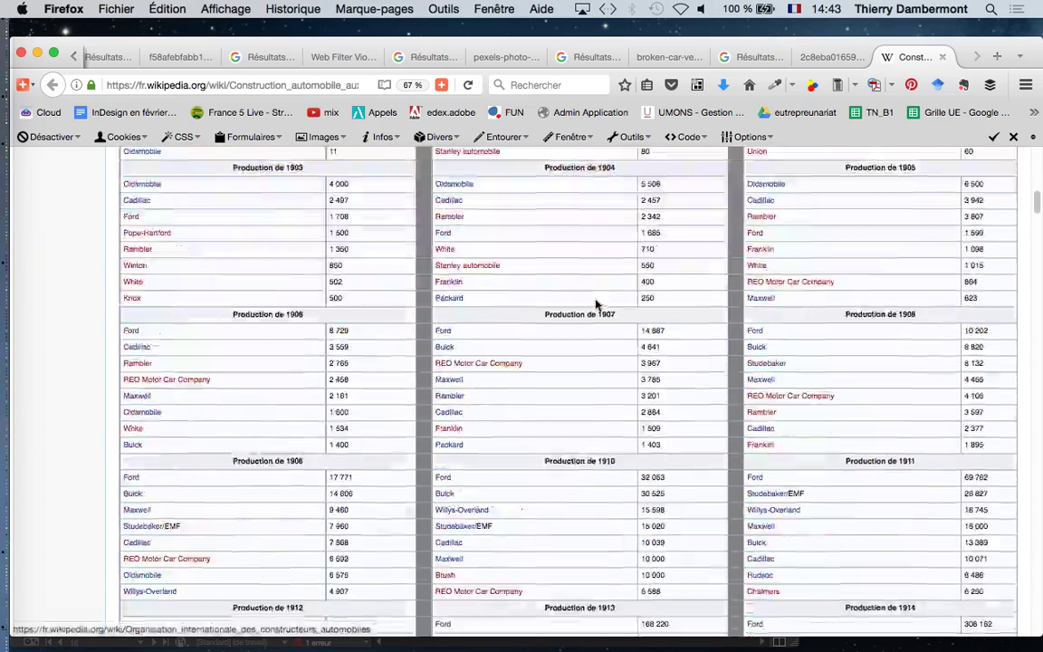
pyautogui.scroll(-20, 590, 309)
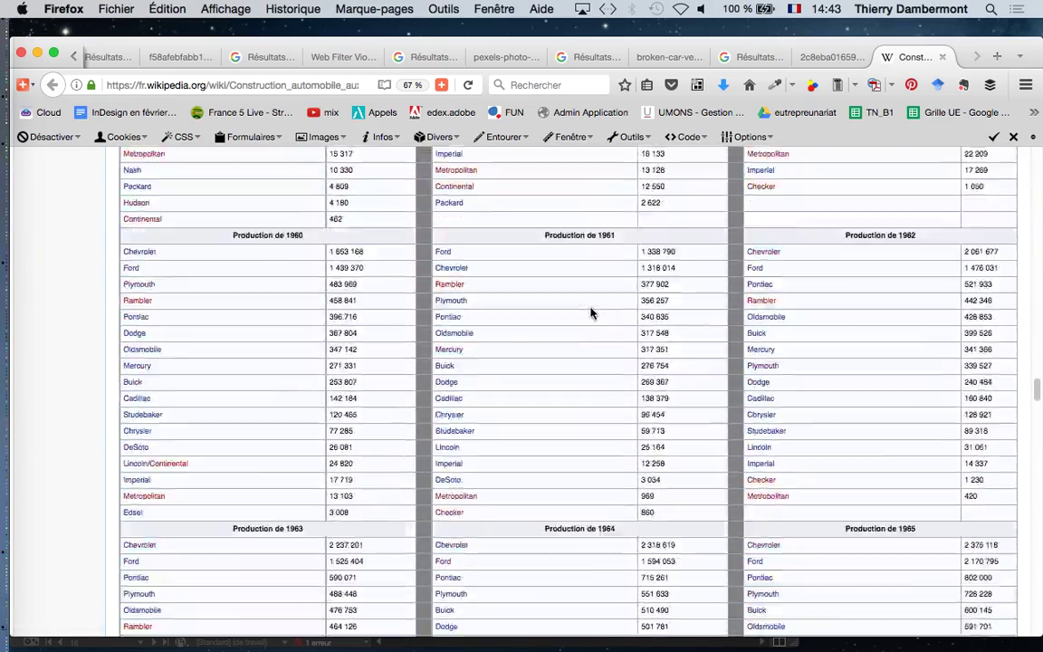
pyautogui.scroll(-20, 589, 316)
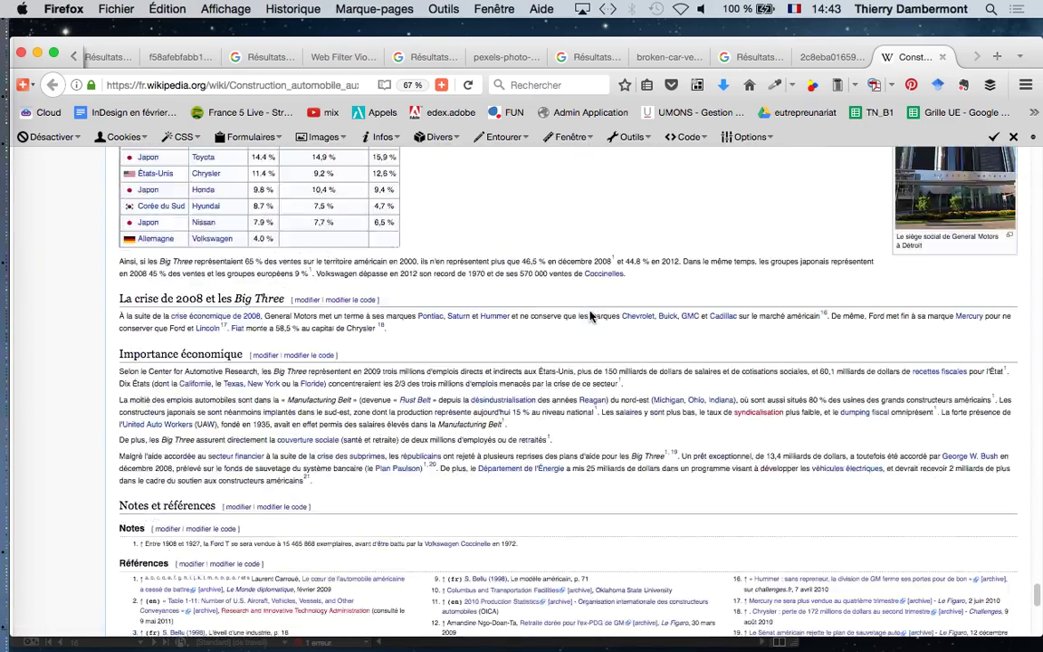
pyautogui.scroll(3, 350, 432)
pyautogui.moveTo(356, 455); pyautogui.dragTo(112, 261)
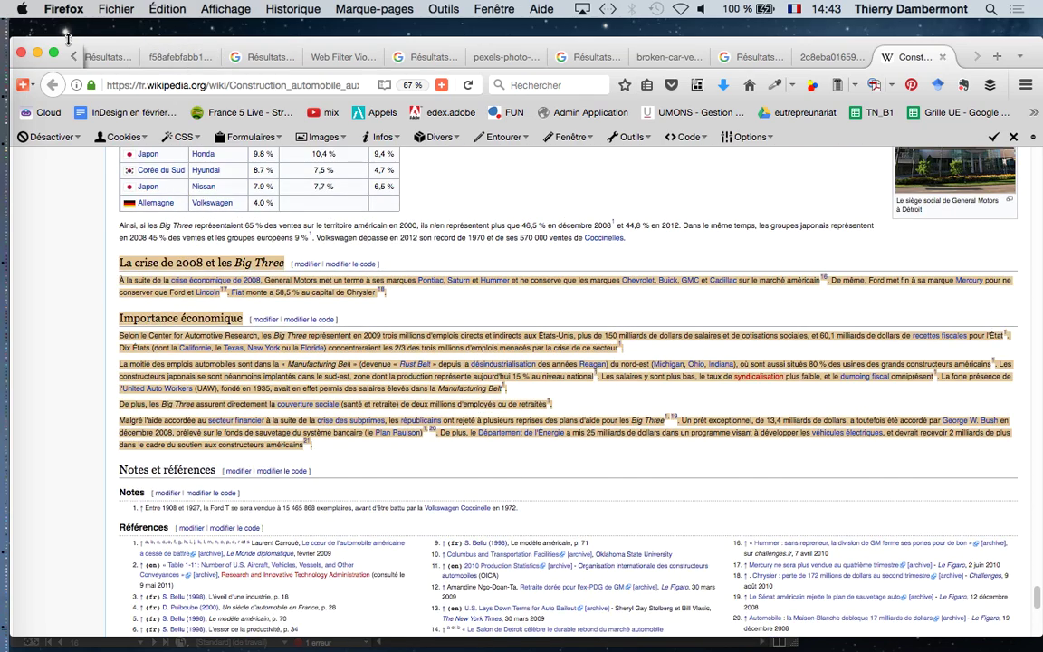
# Step: Switch back to InDesign and paste the copied sections at the end of the text on page 16
pyautogui.press('super+Tab')
pyautogui.click(348, 333)
pyautogui.press('super+equal')
pyautogui.press('super+equal')
pyautogui.press('super+equal')
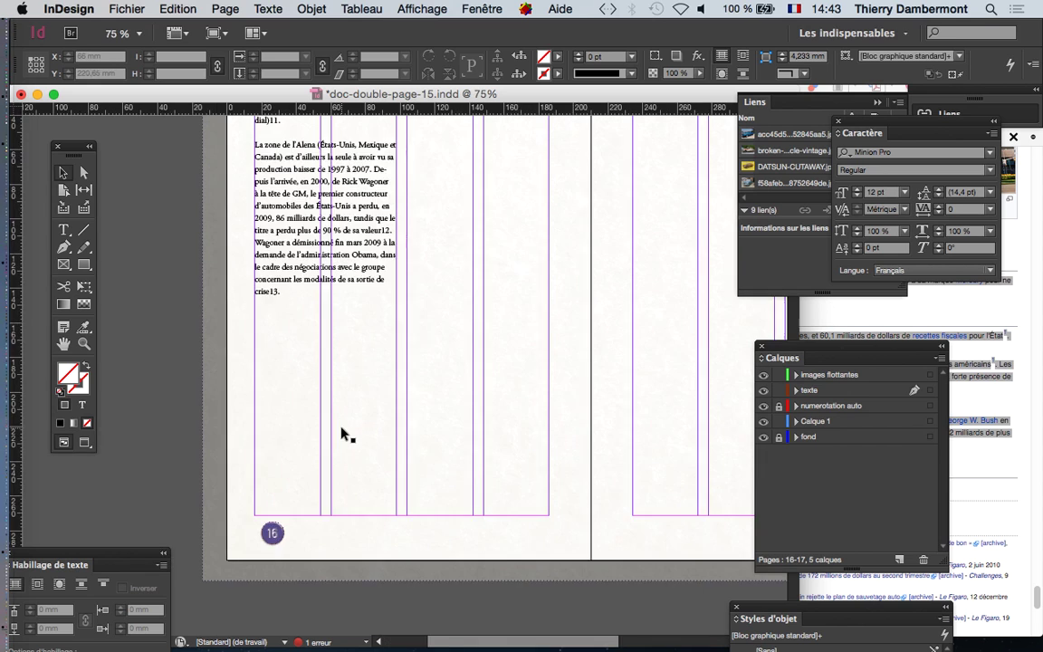
pyautogui.click(60, 232)
pyautogui.click(241, 285)
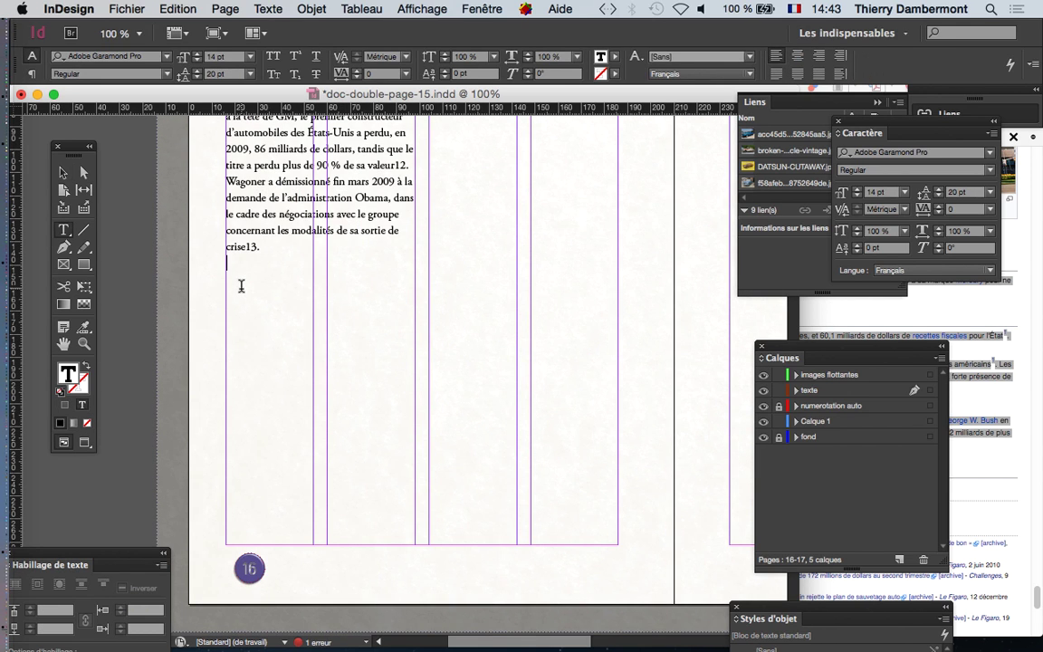
pyautogui.press('cmd+v')
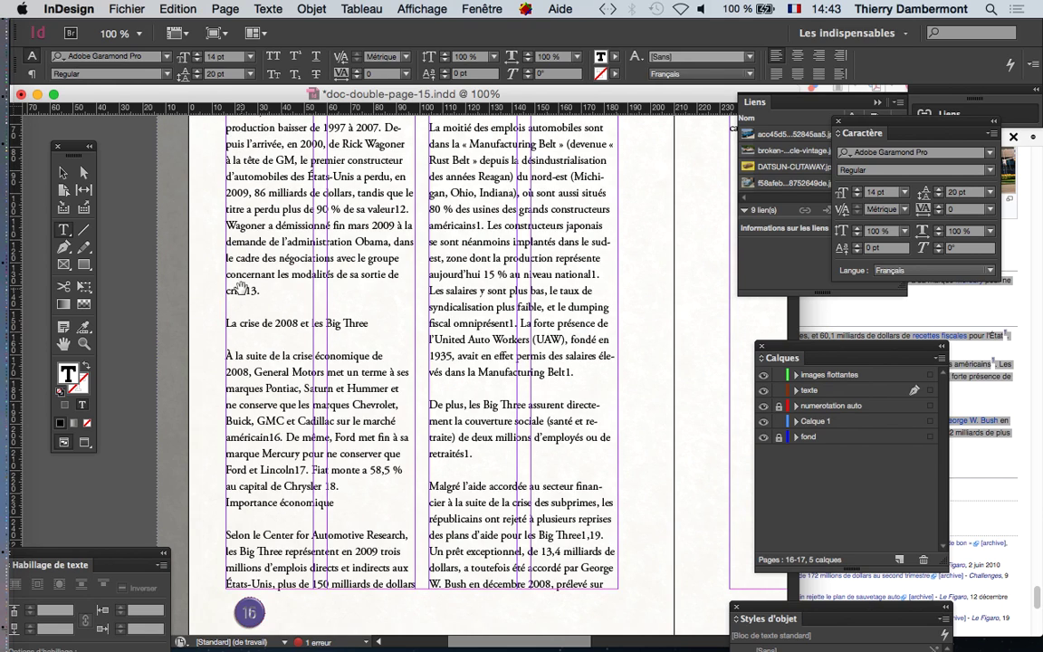
# Step: Show the hidden characters in the text of pages 16-17
pyautogui.press('super+minus')
pyautogui.press('super+minus')
pyautogui.press('super+minus')
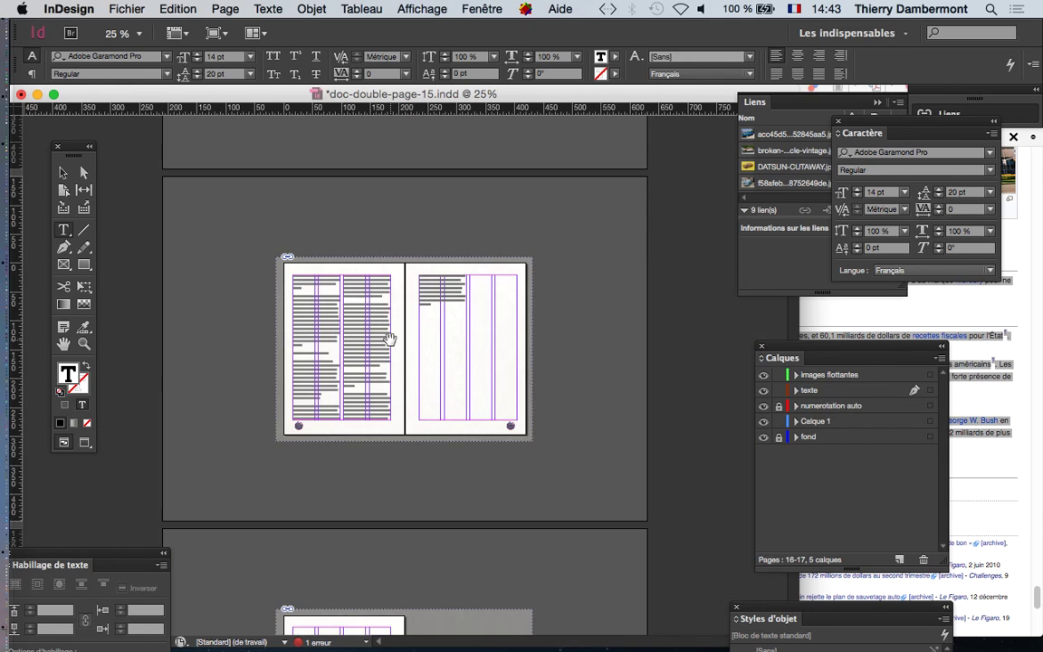
pyautogui.press('super+equal')
pyautogui.moveTo(515, 294); pyautogui.dragTo(432, 314)
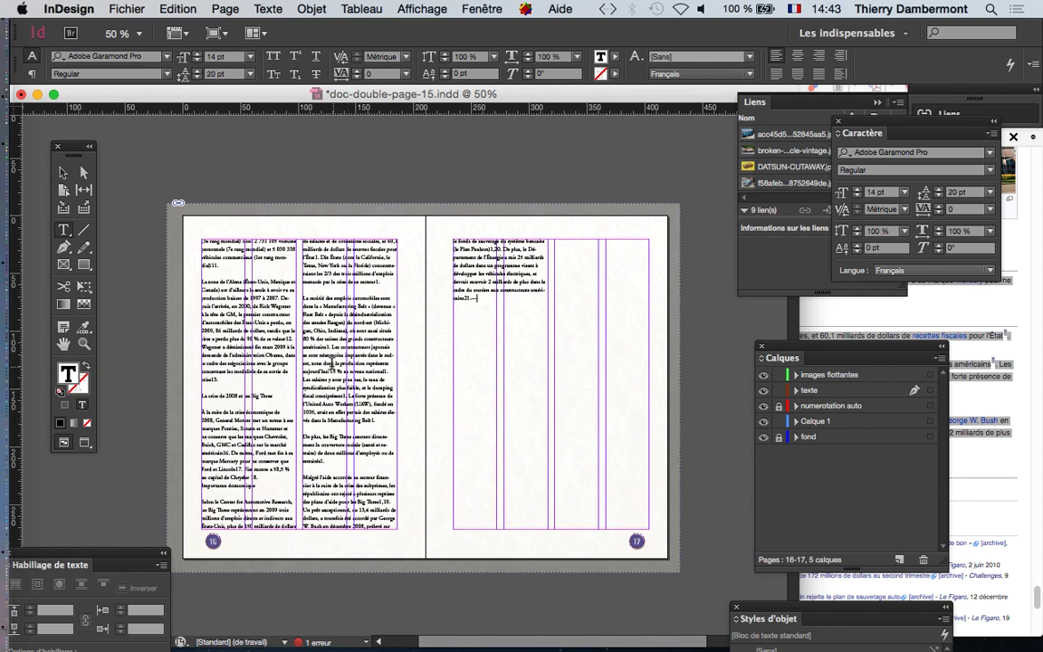
pyautogui.click(269, 9)
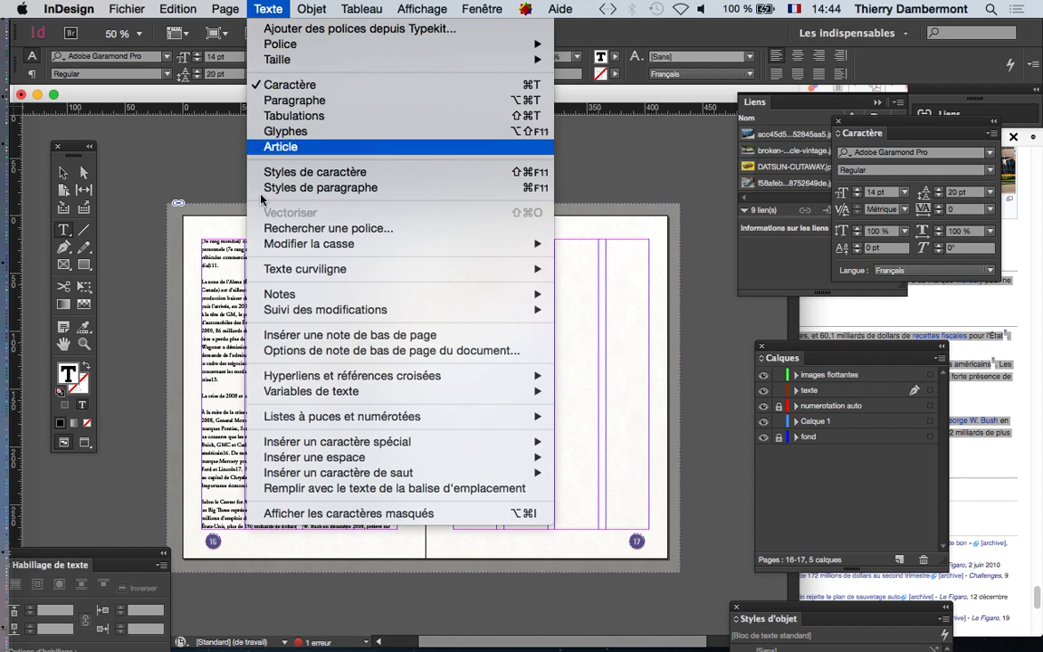
pyautogui.click(342, 513)
# Step: Examine the hidden characters up close and select the empty paragraph mark above "La zone de l'Alena" on page 16
pyautogui.press('super+equal')
pyautogui.press('super+equal')
pyautogui.press('super+equal')
pyautogui.press('super+equal')
pyautogui.press('super+equal')
pyautogui.press('super+equal')
pyautogui.press('super+equal')
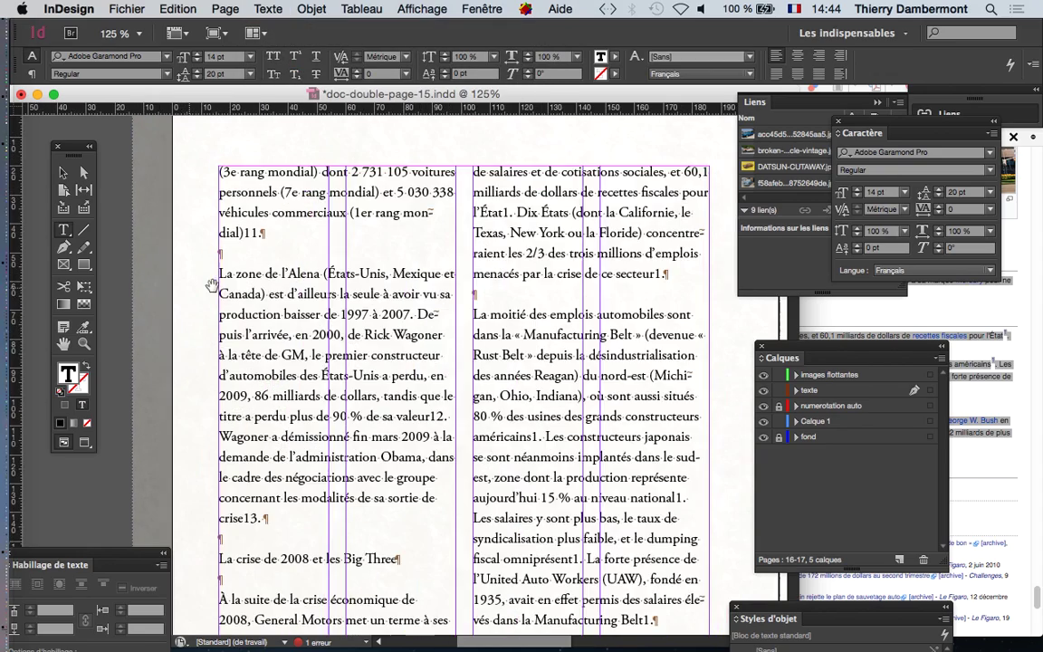
pyautogui.click(291, 9)
pyautogui.moveTo(258, 9)
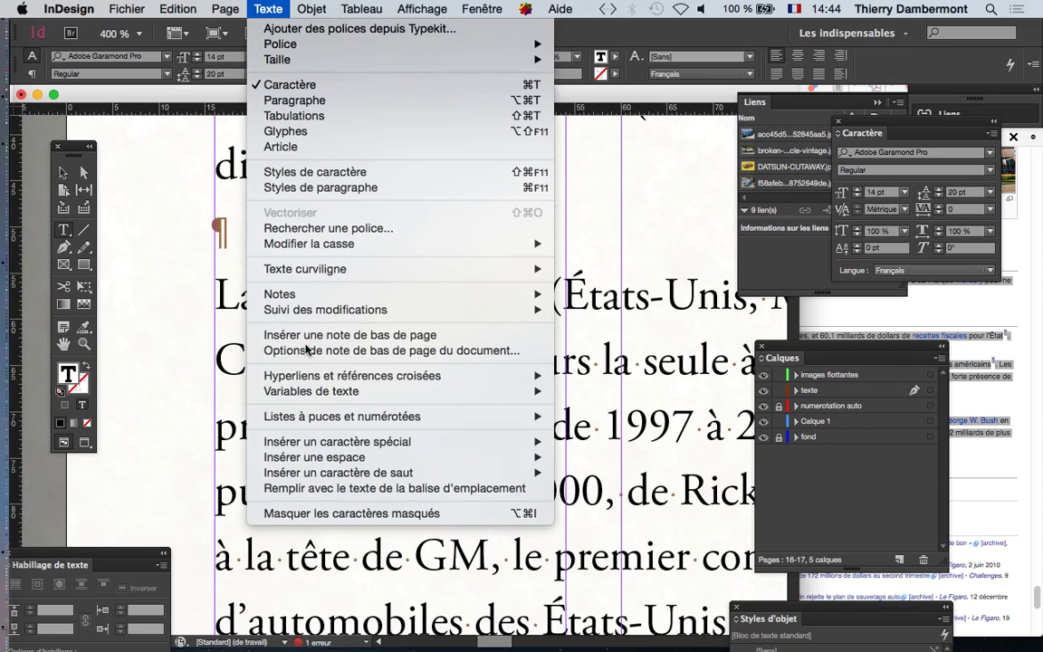
pyautogui.click(224, 240)
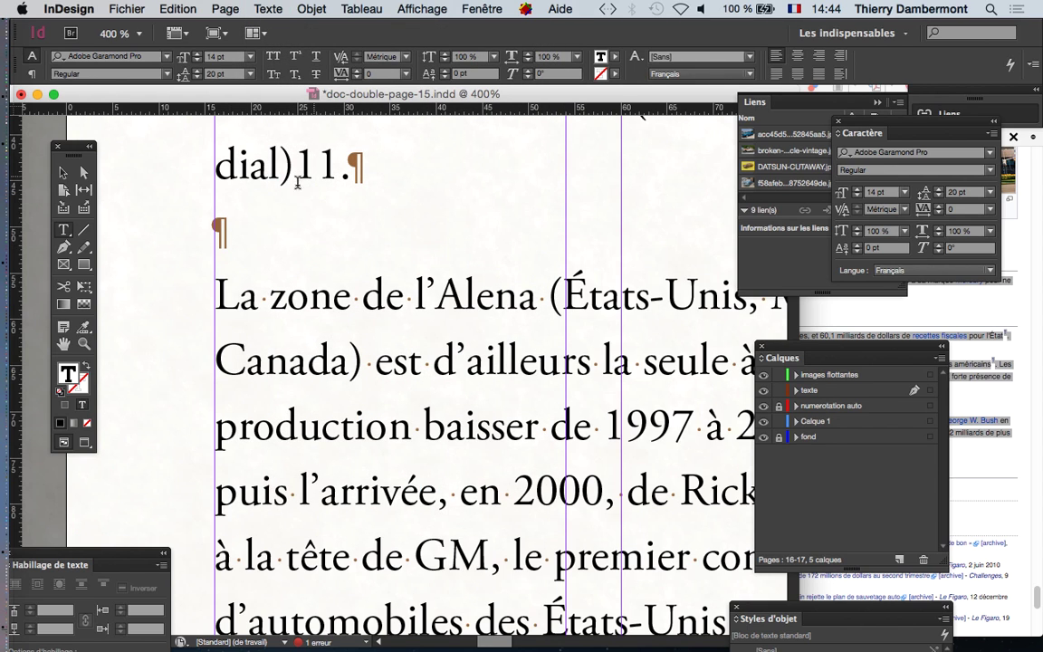
pyautogui.doubleClick(231, 237)
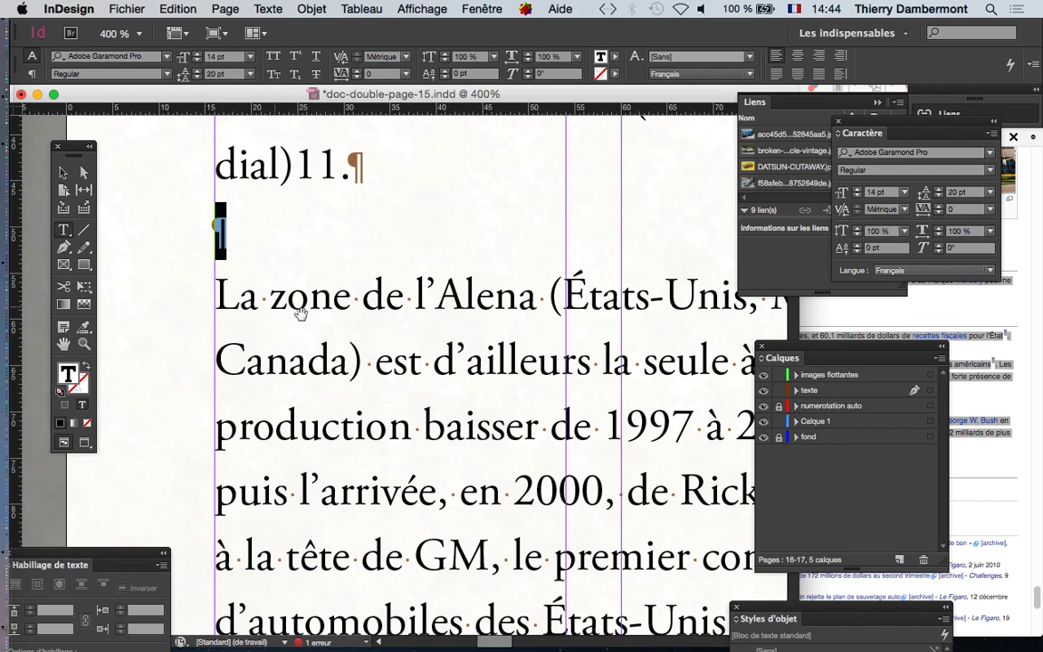
# Step: Leave text editing and select the page 16 text frame with the Selection tool
pyautogui.scroll(-6, 301, 312)
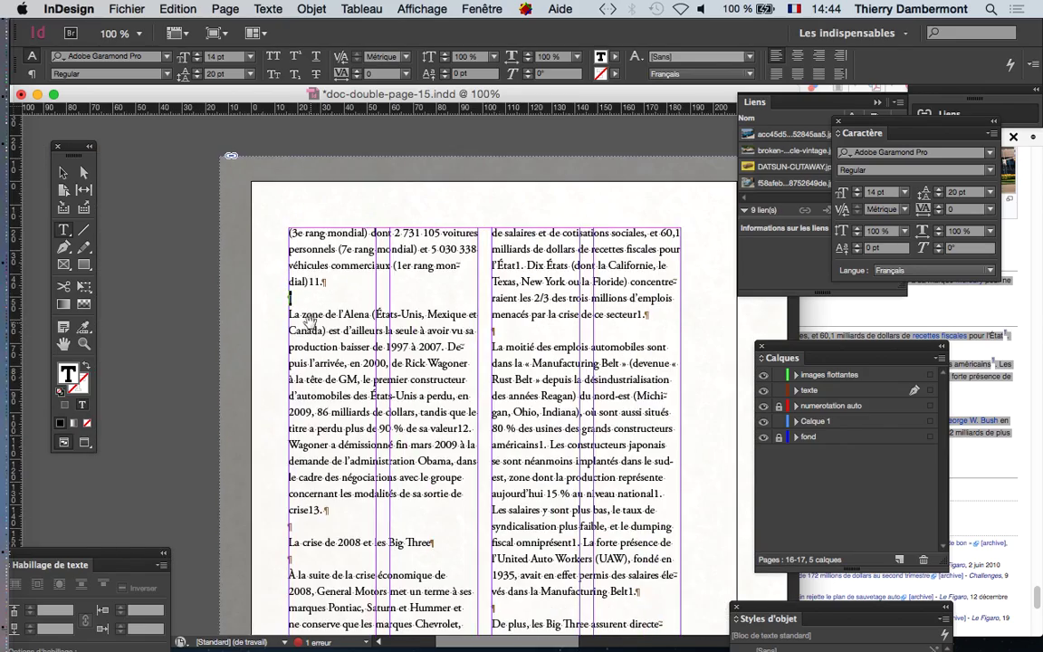
pyautogui.scroll(-1, 309, 322)
pyautogui.scroll(-2, 373, 350)
pyautogui.hscroll(4, 373, 351)
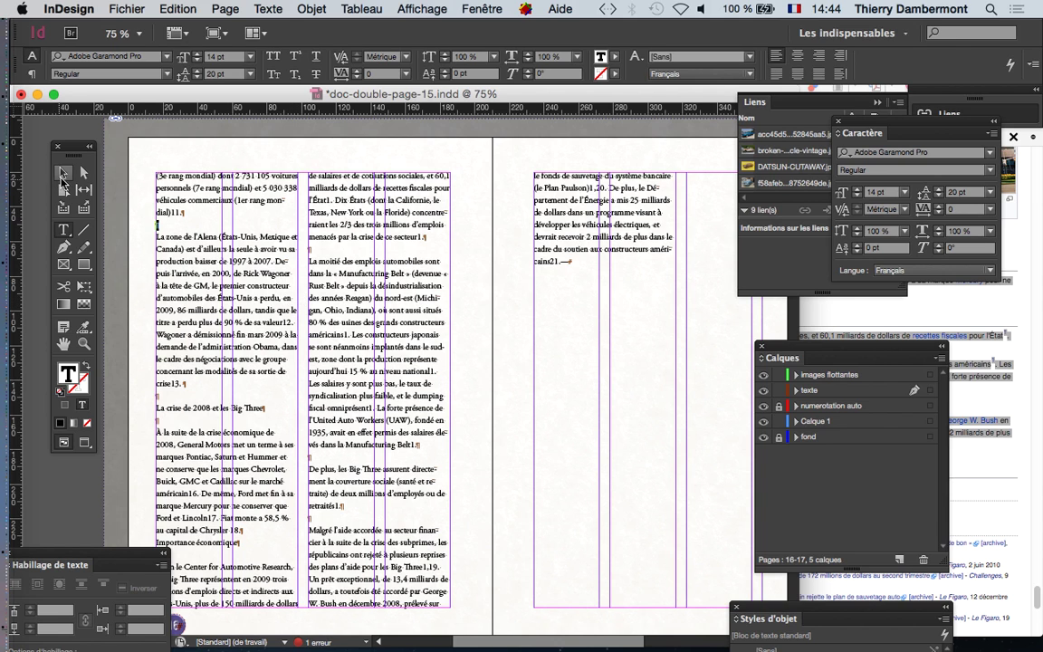
pyautogui.press('Escape')
pyautogui.scroll(-1, 467, 349)
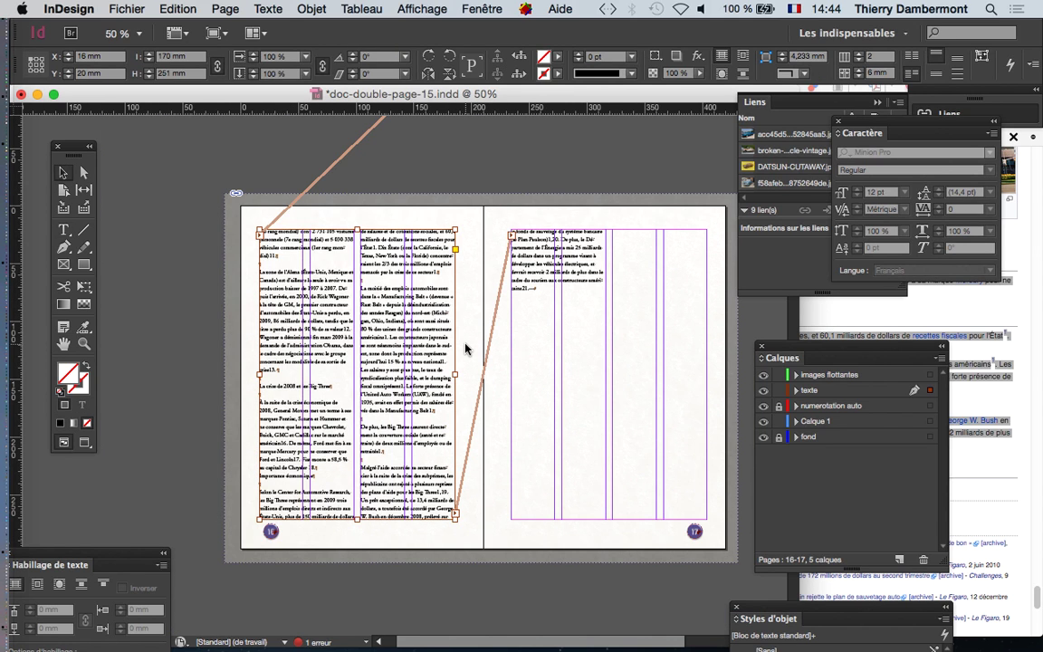
pyautogui.scroll(4, 258, 280)
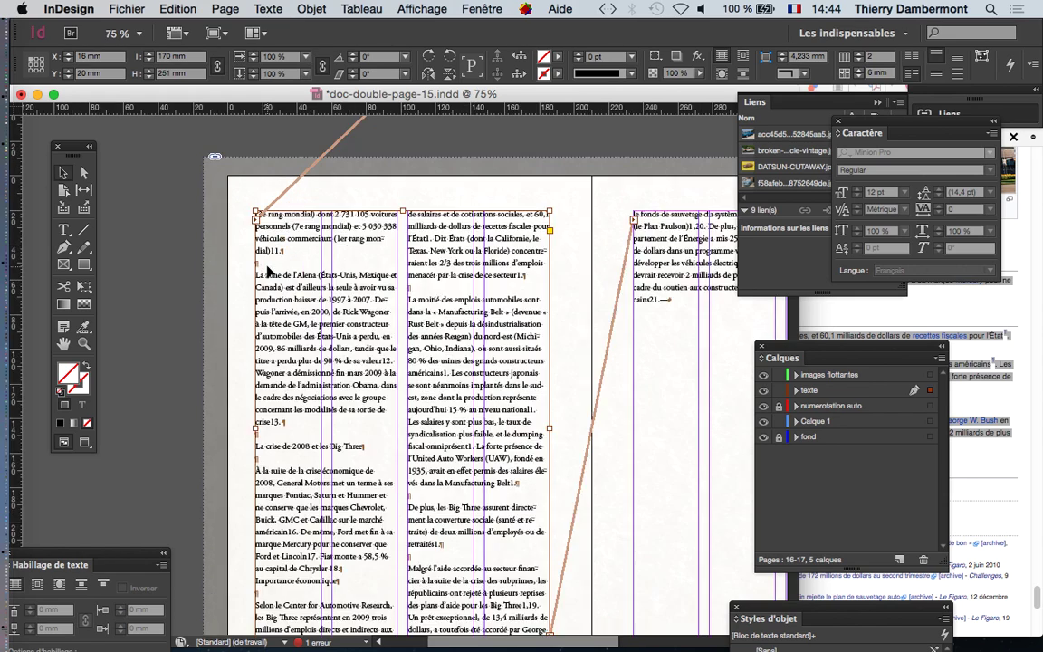
# Step: Move the green car photo from the pasteboard onto page 16 and the black vintage car photo onto page 17
pyautogui.scroll(1, 251, 271)
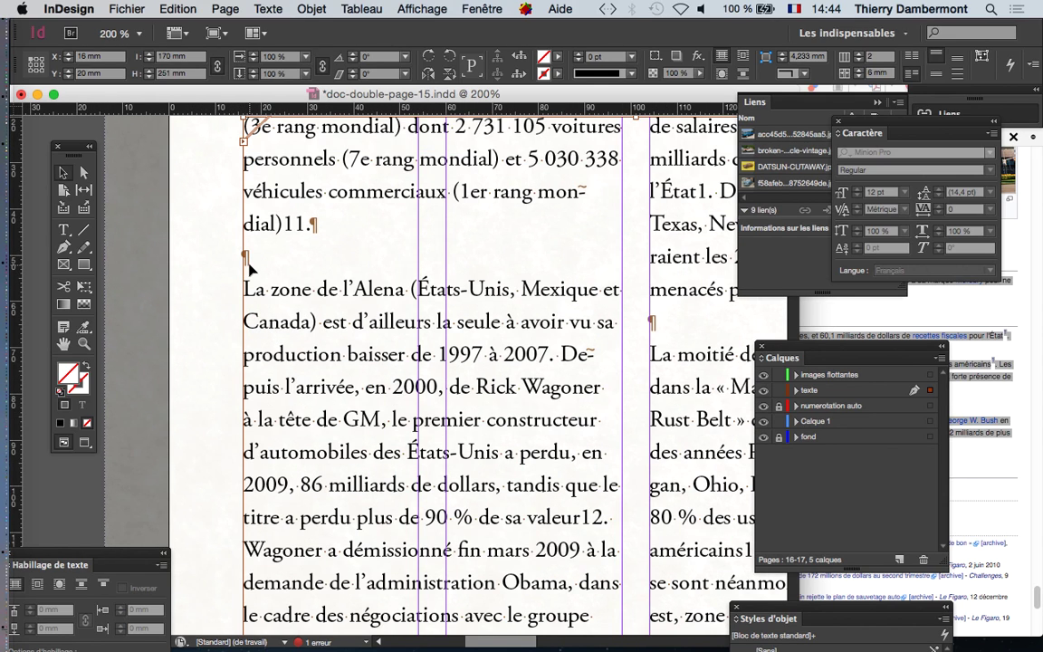
pyautogui.scroll(-5, 355, 295)
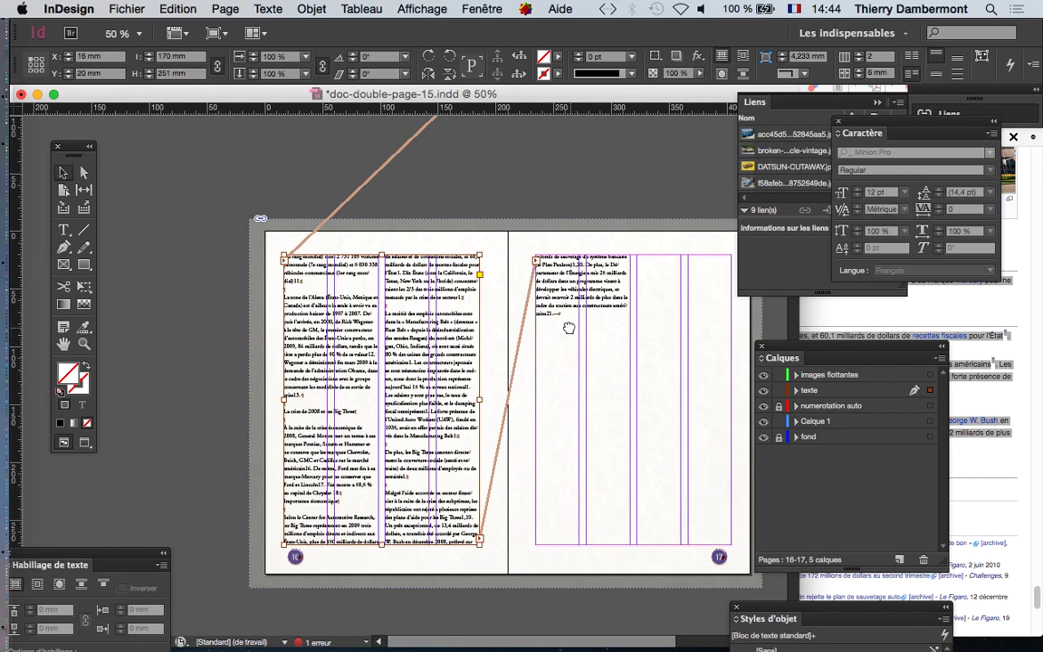
pyautogui.hscroll(5, 566, 326)
pyautogui.scroll(-3, 566, 326)
pyautogui.scroll(-2, 469, 401)
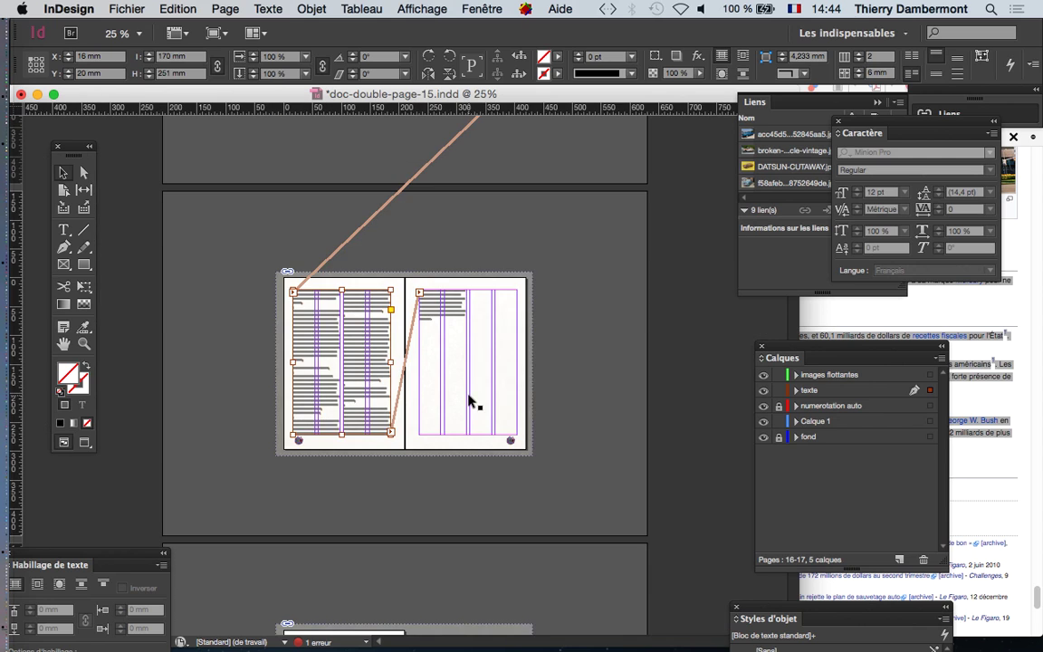
pyautogui.scroll(5, 473, 380)
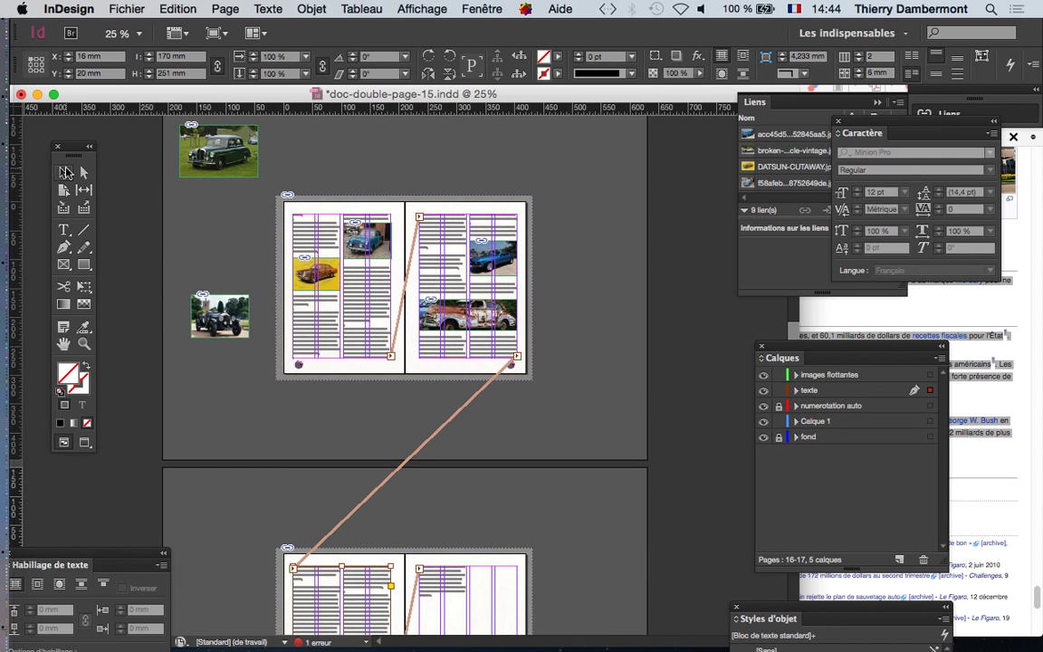
pyautogui.moveTo(180, 155); pyautogui.dragTo(308, 593)
pyautogui.moveTo(192, 281); pyautogui.dragTo(449, 577)
# Step: Reposition the green car photo mid-page on page 16 and enlarge it across both columns to about 170 × 113 mm
pyautogui.scroll(-4, 526, 464)
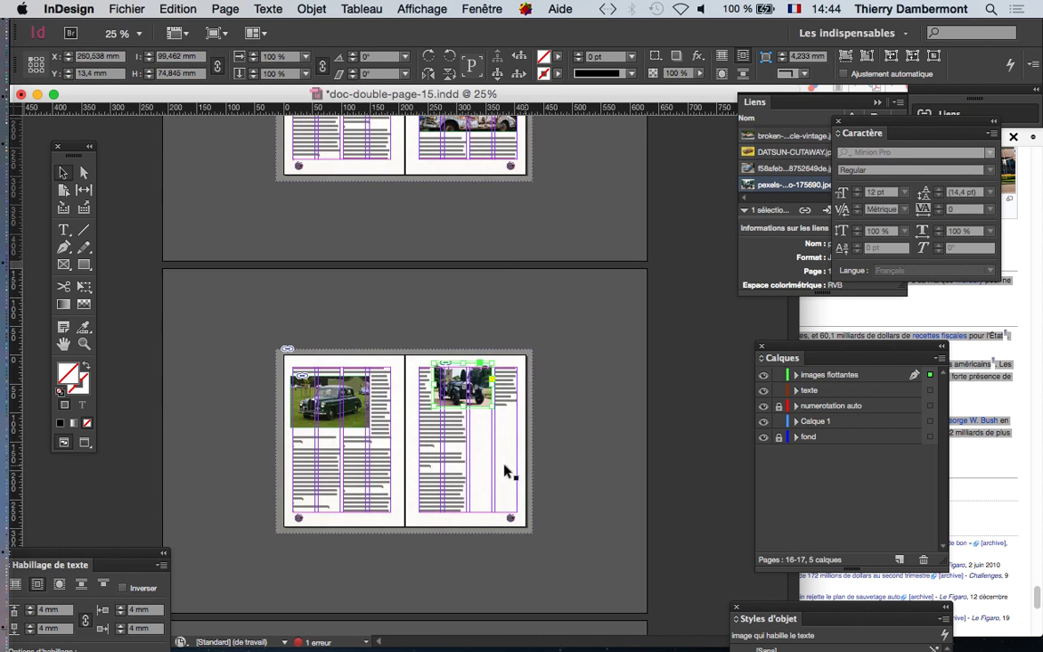
pyautogui.scroll(3, 326, 426)
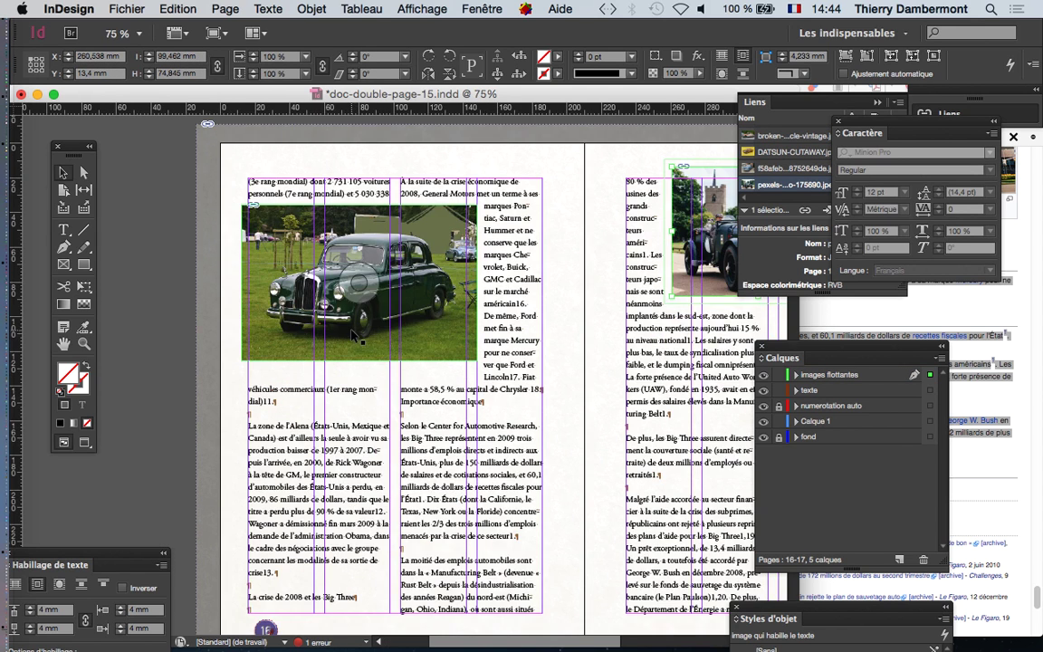
pyautogui.moveTo(363, 422); pyautogui.dragTo(349, 499)
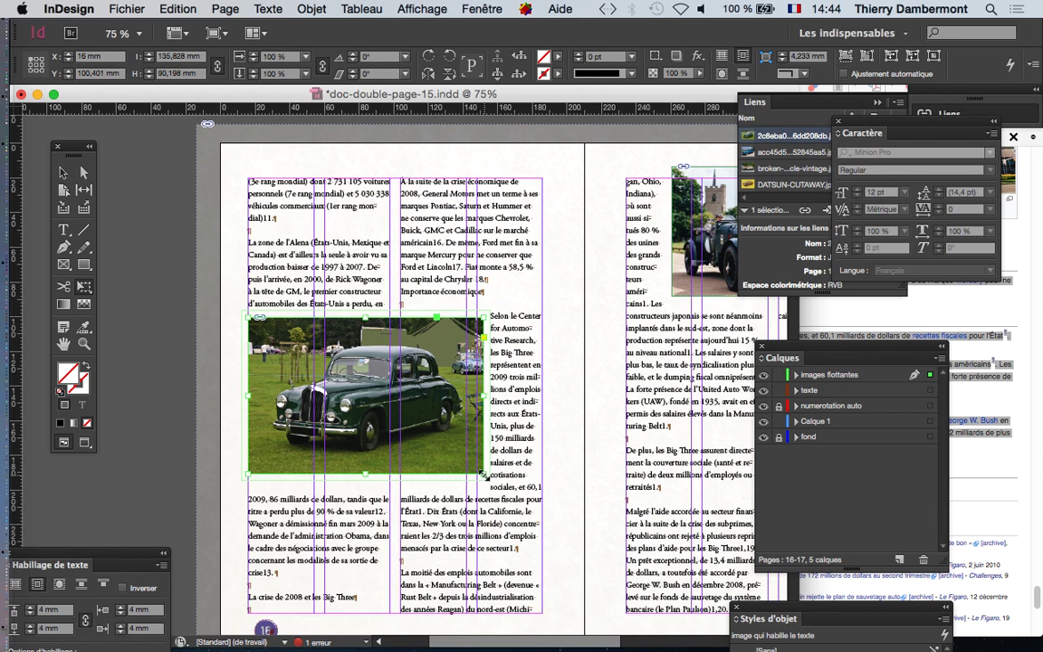
pyautogui.moveTo(485, 475); pyautogui.dragTo(538, 519)
# Step: Fit the black car photo within the second column of page 17 at about 82 × 62 mm, placed at Y about 41 mm
pyautogui.hscroll(10, 627, 412)
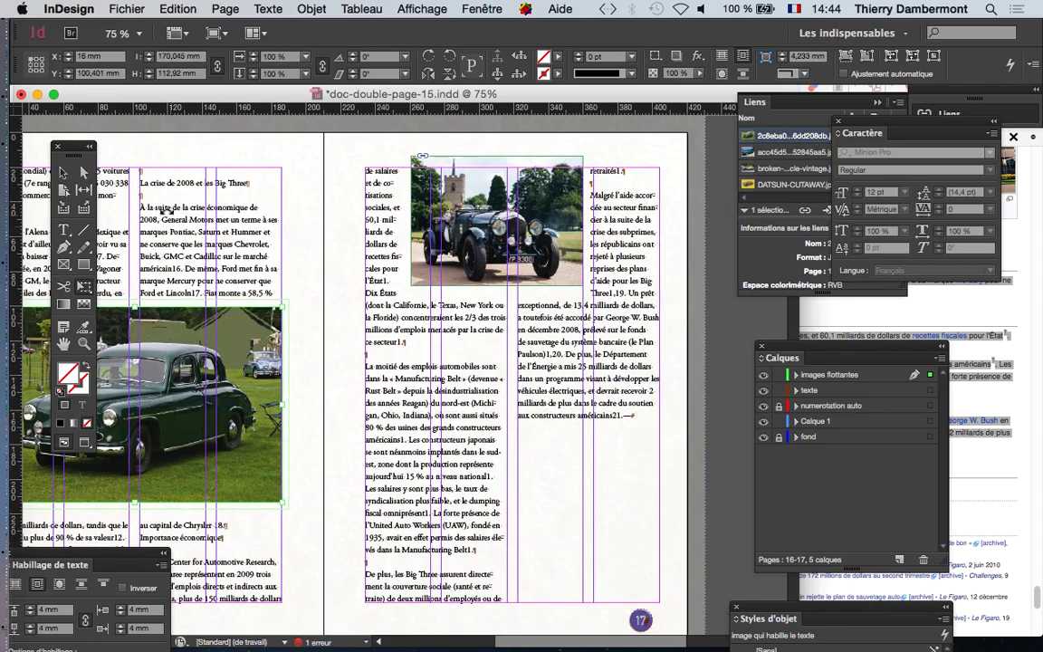
pyautogui.moveTo(444, 184); pyautogui.dragTo(544, 279)
pyautogui.moveTo(691, 387); pyautogui.dragTo(659, 364)
pyautogui.scroll(3, 641, 380)
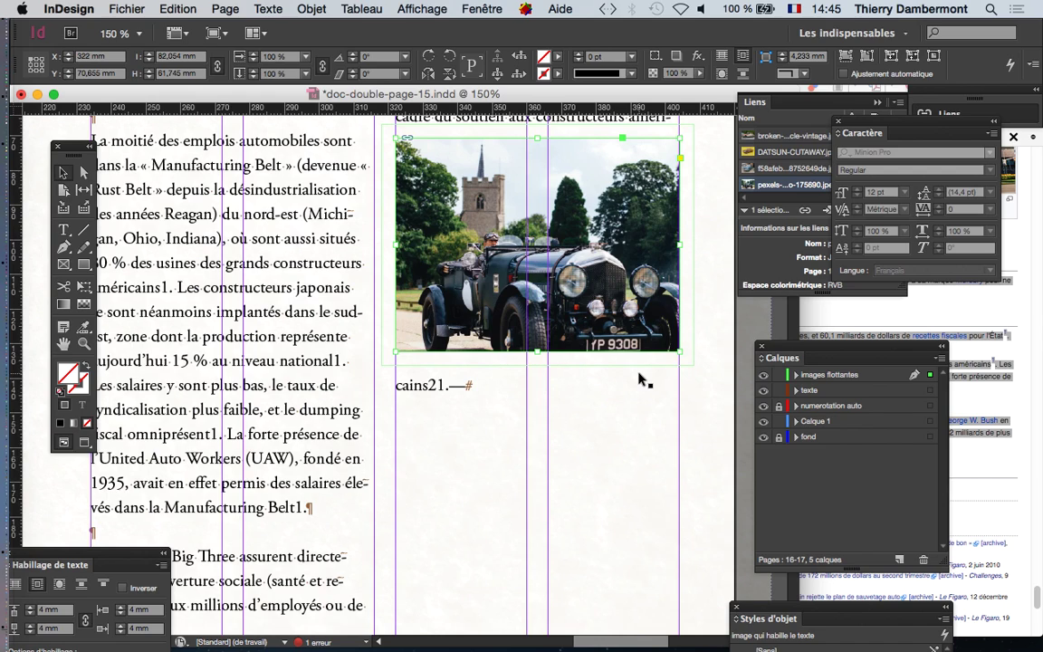
pyautogui.scroll(-1, 641, 380)
pyautogui.scroll(-1, 606, 332)
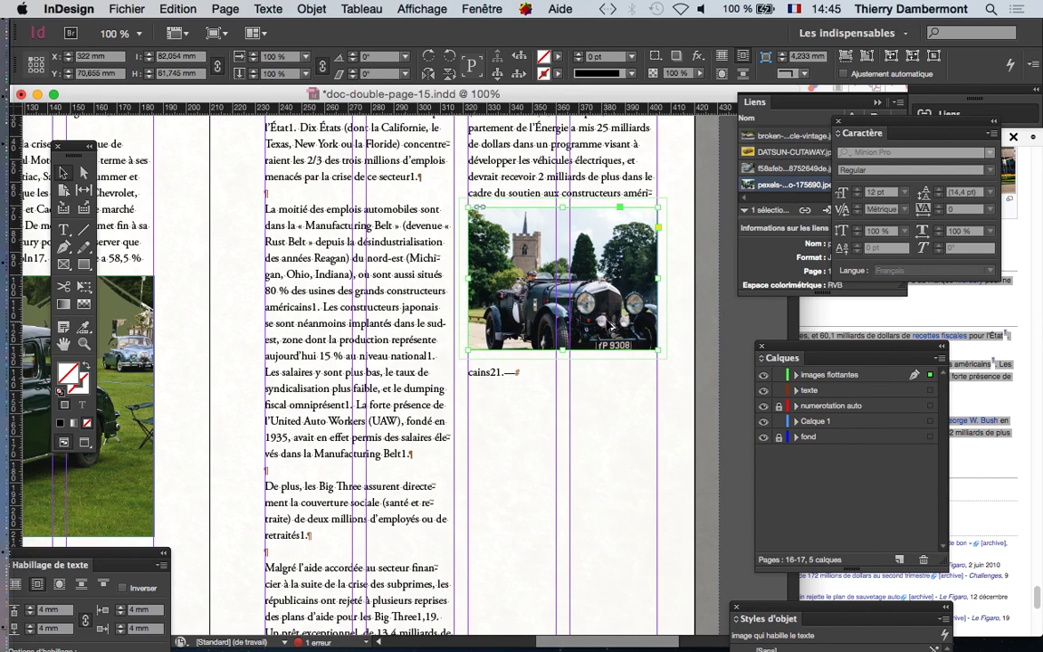
pyautogui.moveTo(606, 314); pyautogui.dragTo(605, 244)
# Step: Display the spread of pages 16-17 in Preview mode and deselect the black car photo
pyautogui.scroll(-1, 607, 354)
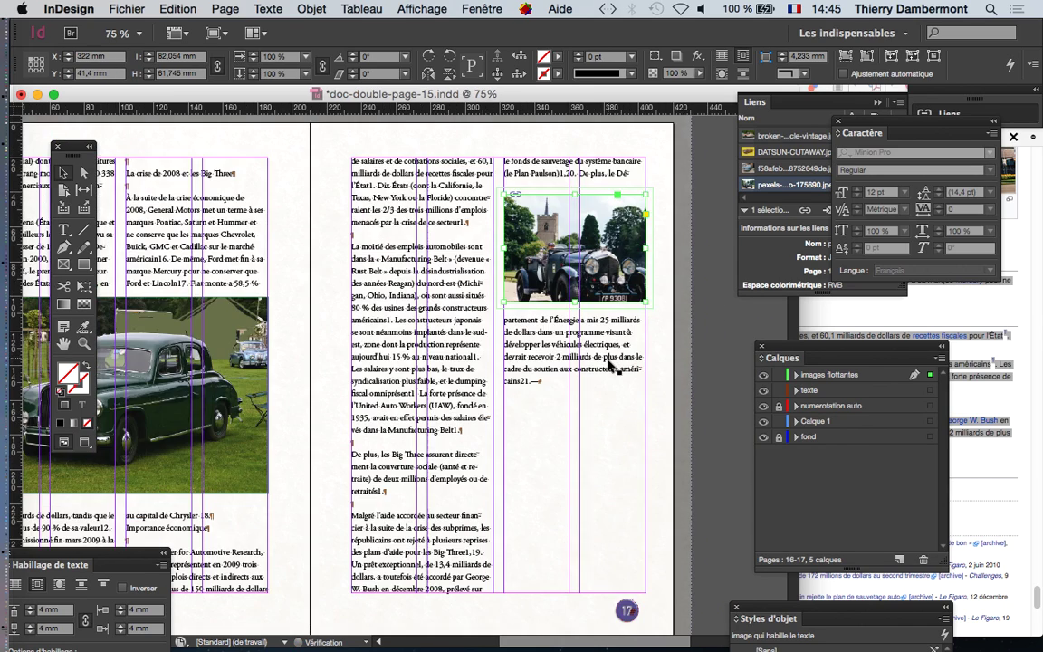
pyautogui.scroll(-1, 605, 366)
pyautogui.moveTo(136, 429); pyautogui.dragTo(208, 389)
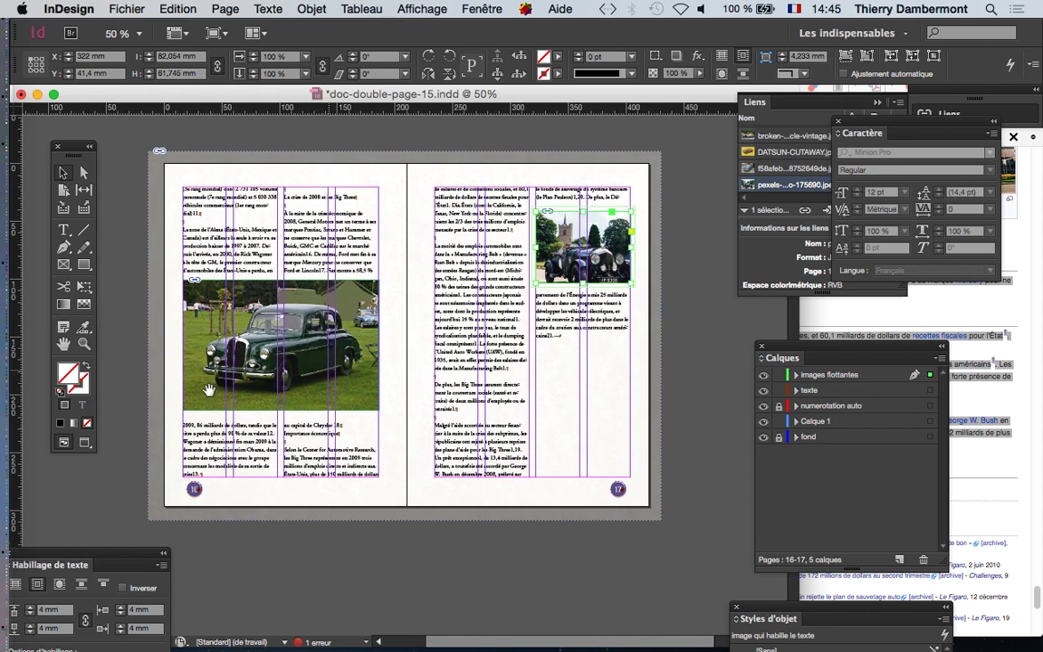
pyautogui.click(85, 443)
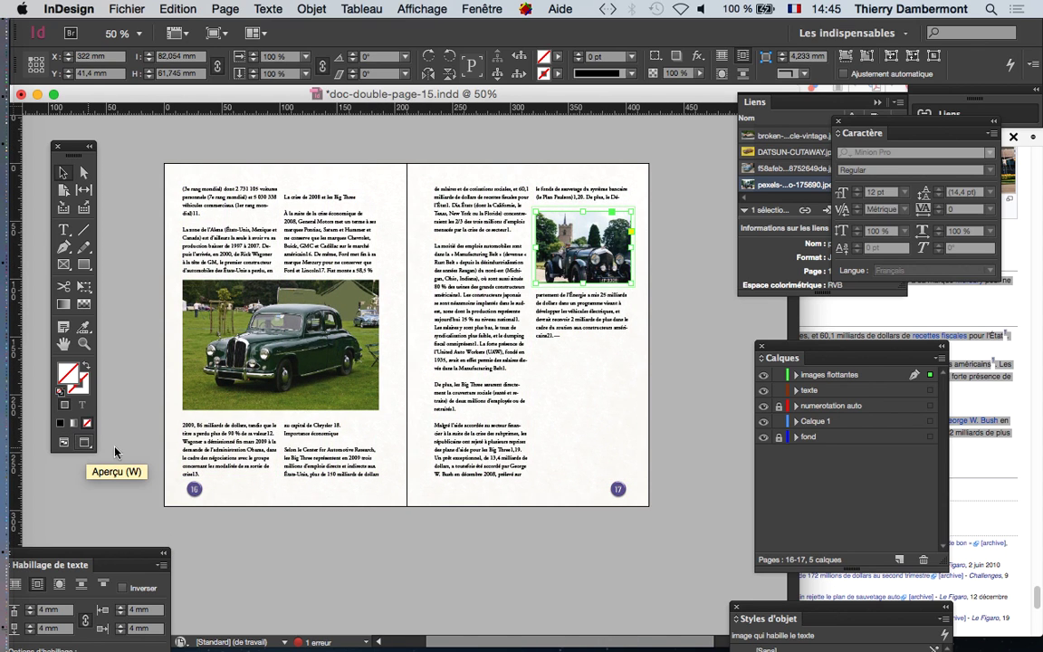
pyautogui.click(138, 472)
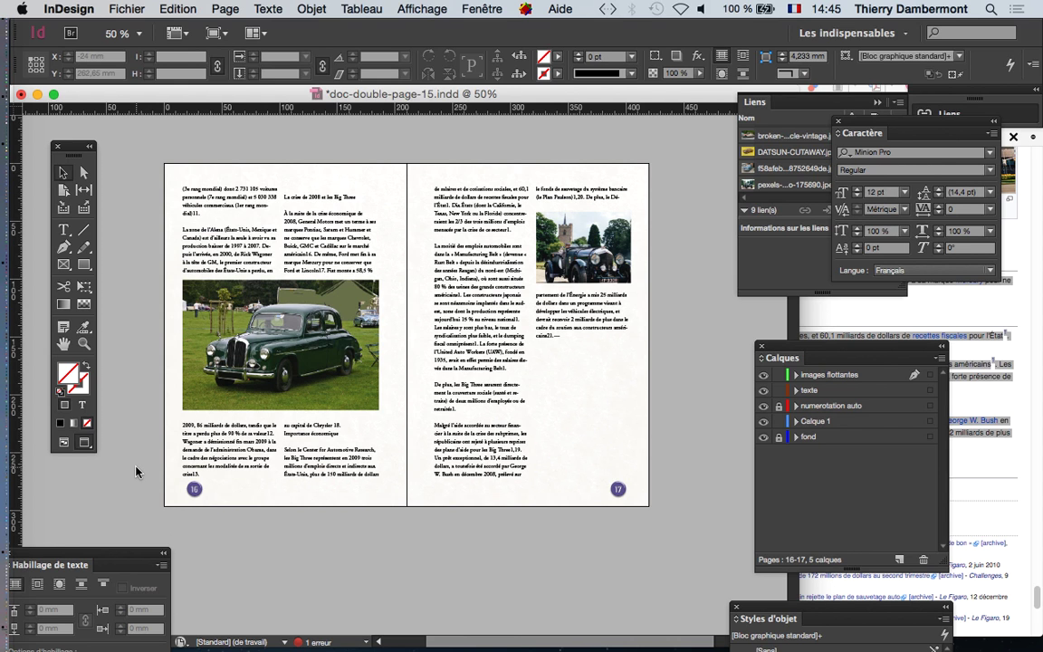
# Step: Fill the black car photo's frame on page 17 proportionally
pyautogui.scroll(1, 551, 264)
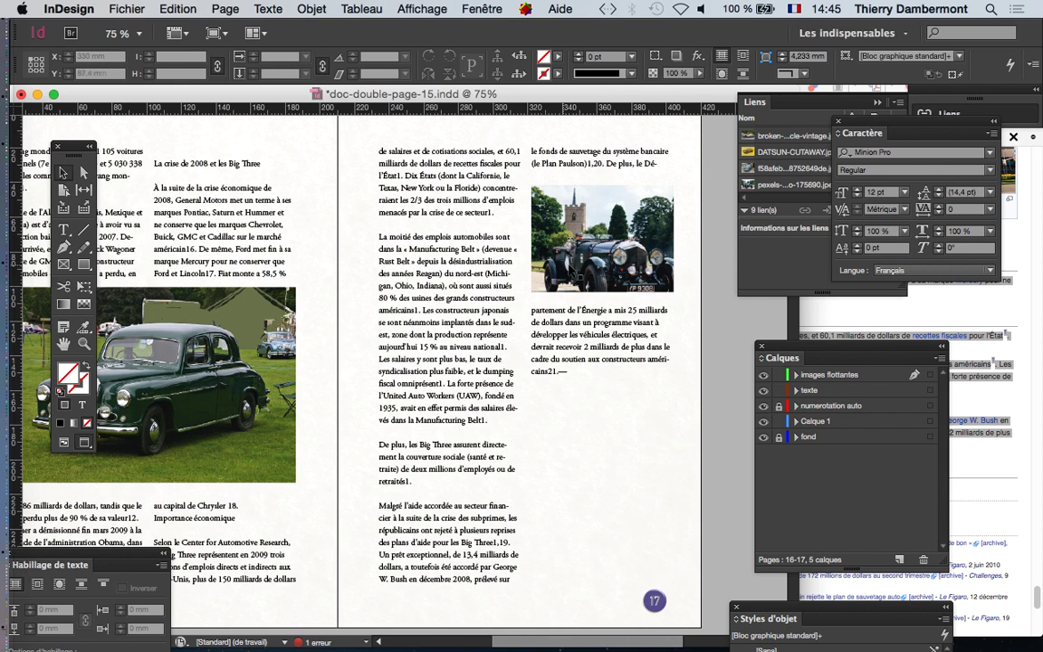
pyautogui.click(572, 243)
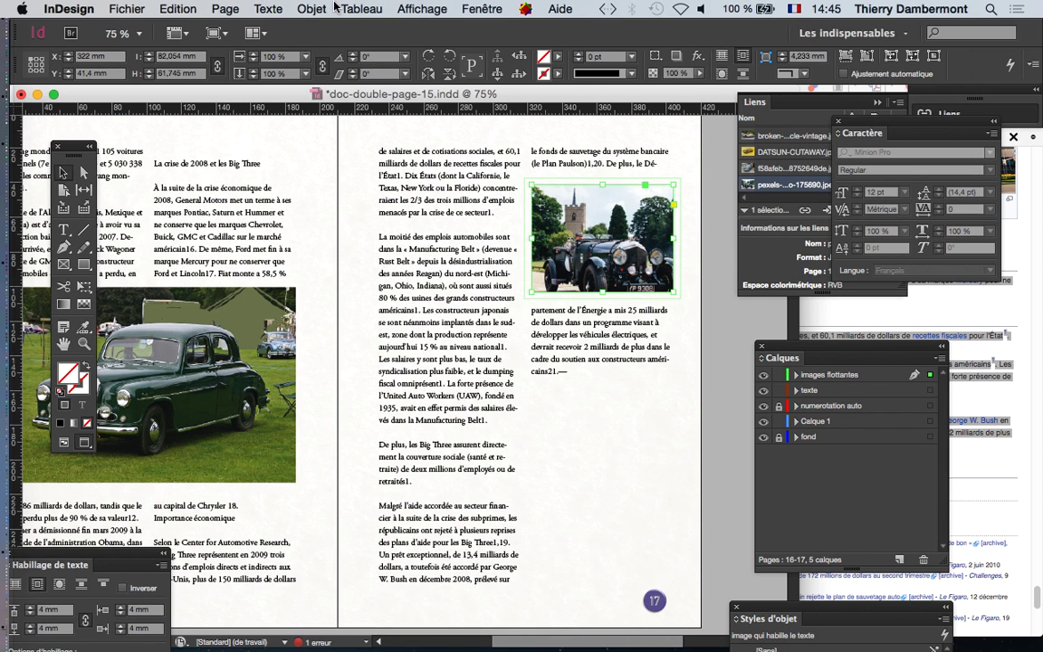
pyautogui.click(313, 8)
pyautogui.moveTo(372, 293)
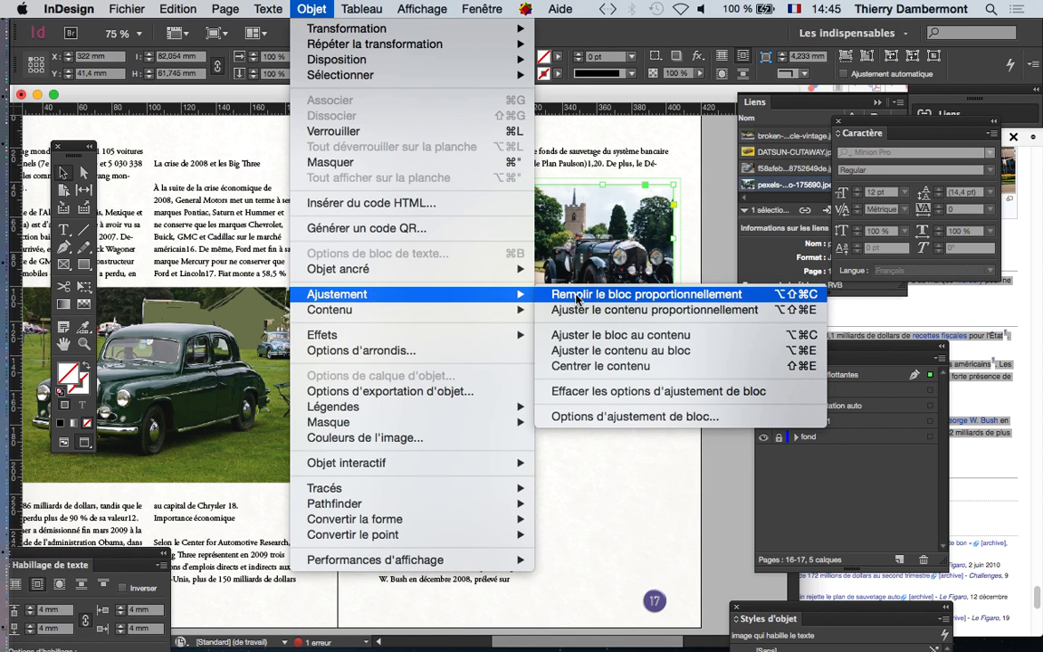
pyautogui.click(598, 293)
# Step: Fill the green car photo's frame on page 16 proportionally
pyautogui.click(191, 426)
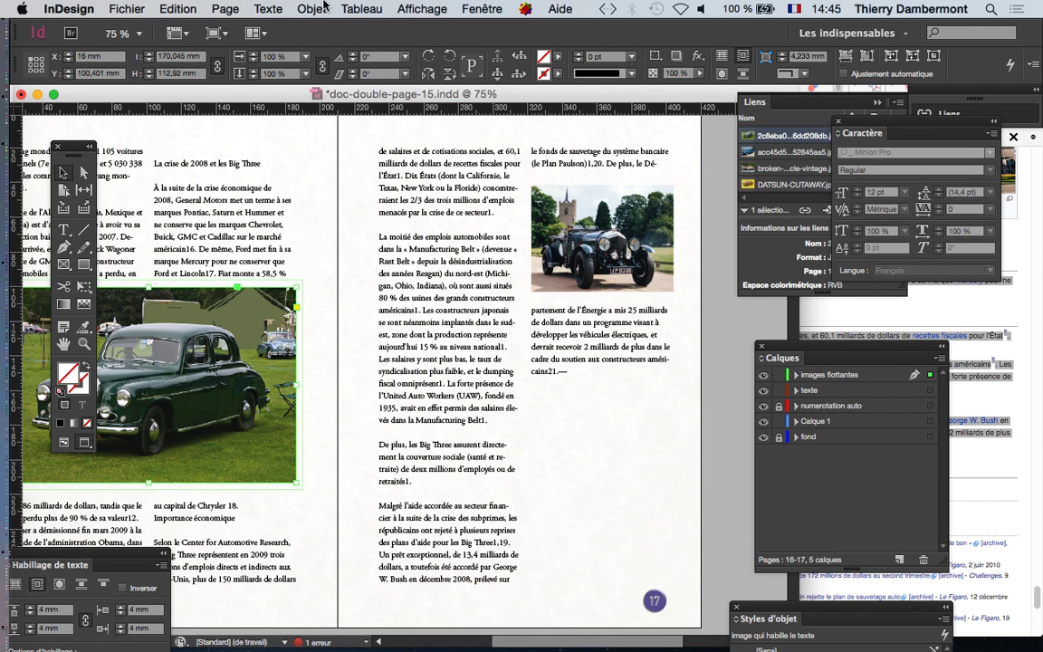
pyautogui.click(313, 9)
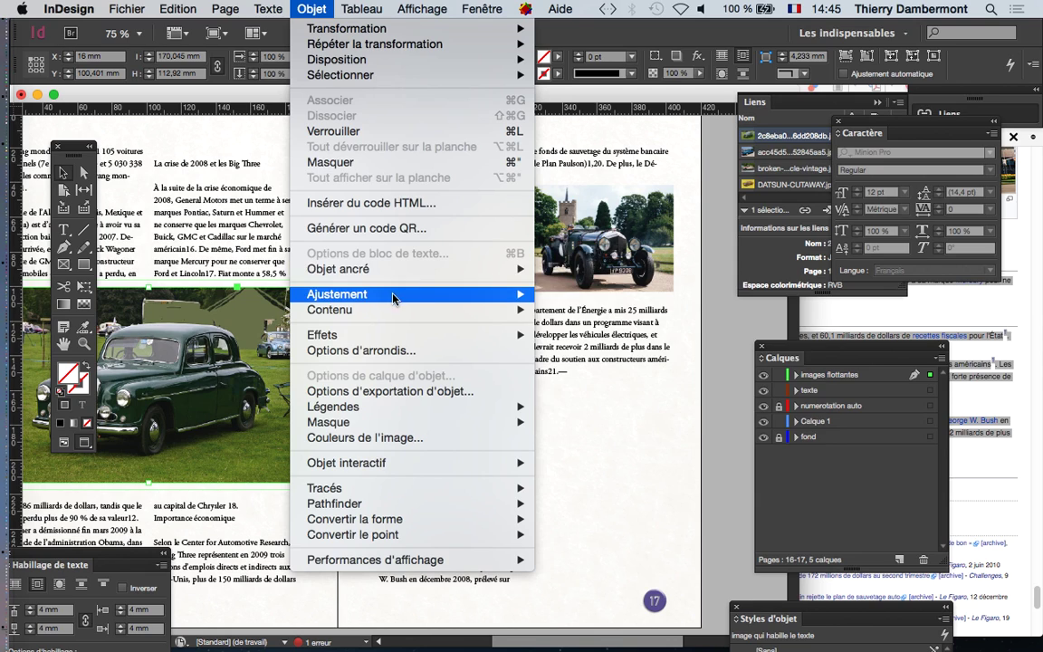
pyautogui.moveTo(394, 295)
pyautogui.click(589, 293)
# Step: Apply proportional frame filling to the blue muscle car photo in the second column of page 15
pyautogui.press('super+minus')
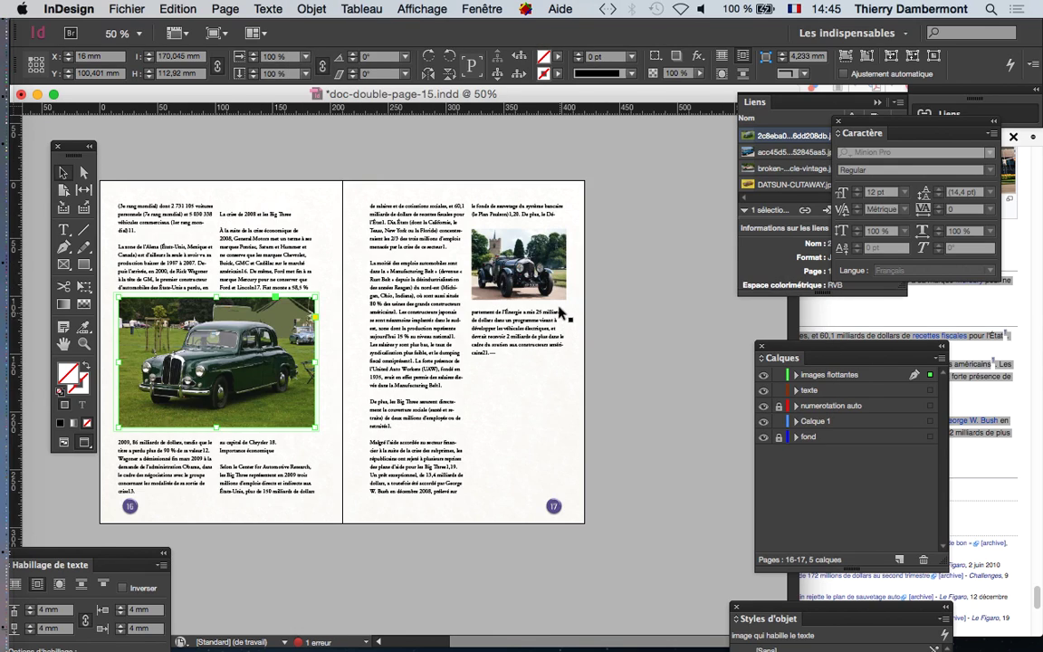
pyautogui.scroll(10, 562, 308)
pyautogui.scroll(1, 569, 316)
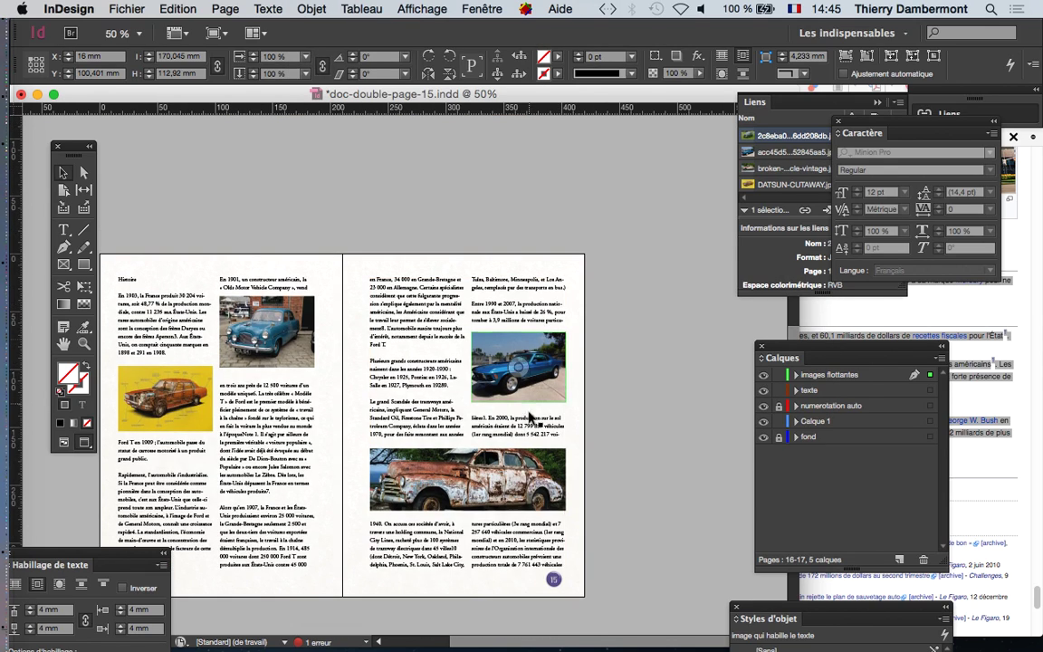
pyautogui.click(530, 380)
pyautogui.click(311, 9)
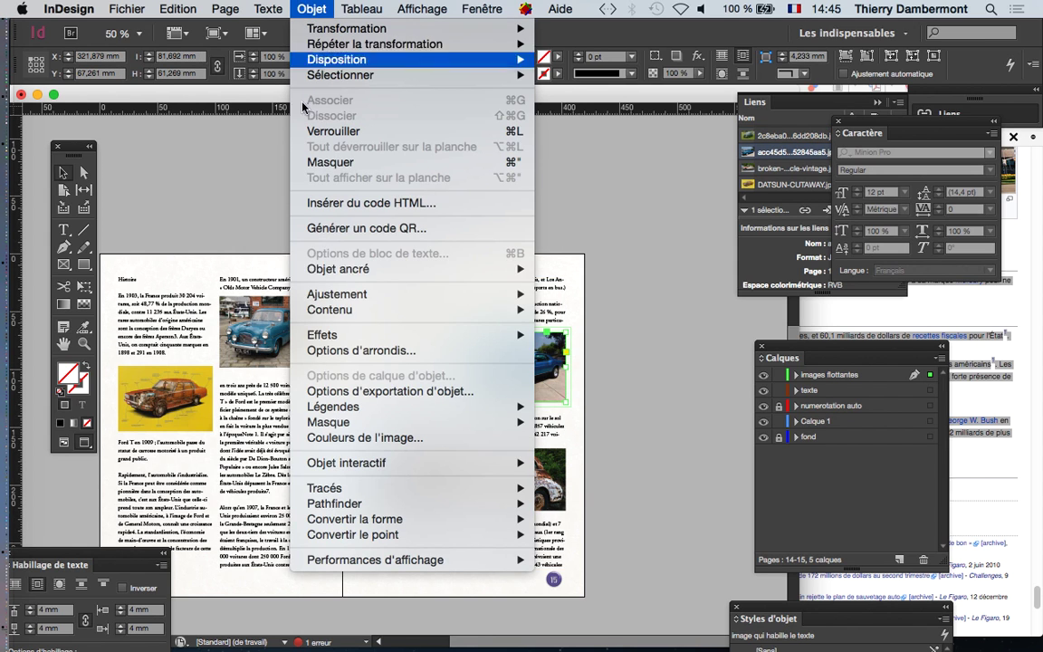
pyautogui.moveTo(534, 294)
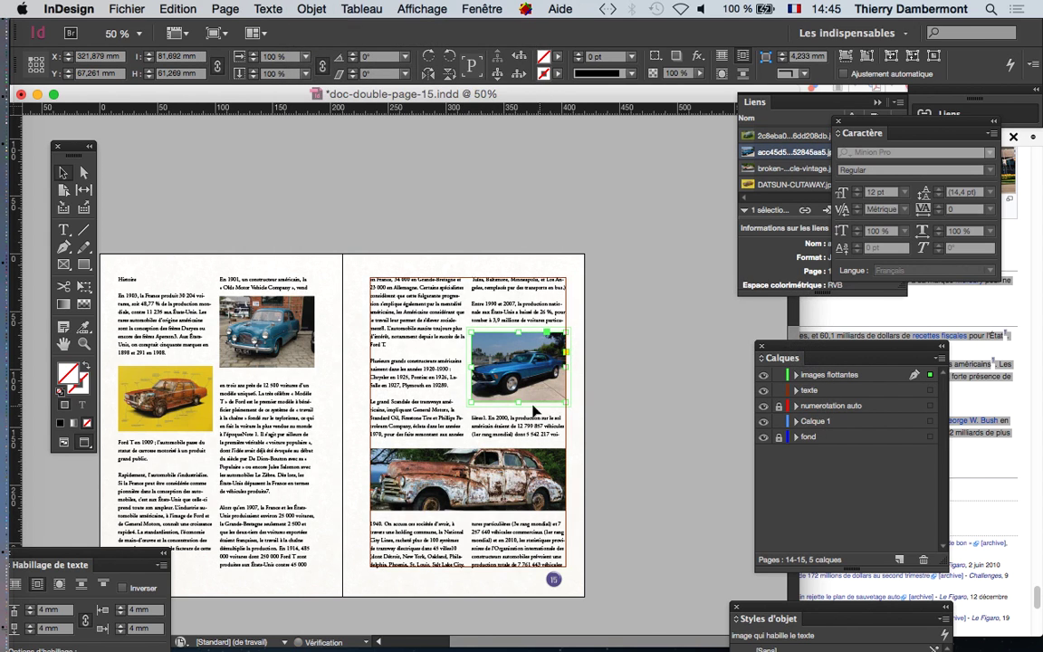
# Step: Shift the blue car image about 6 mm sideways within its frame on page 15, undo the shift and deselect it
pyautogui.press('super+equal')
pyautogui.press('super+equal')
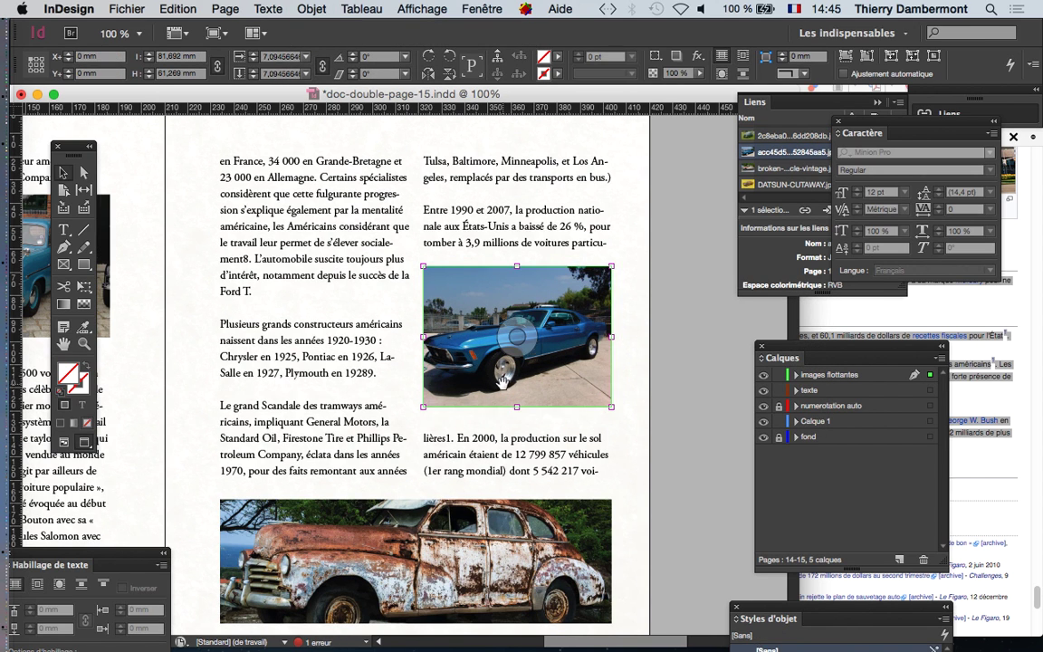
pyautogui.moveTo(503, 383)
pyautogui.mouseDown()
pyautogui.moveTo(457, 382)
pyautogui.moveTo(517, 382)
pyautogui.mouseUp()
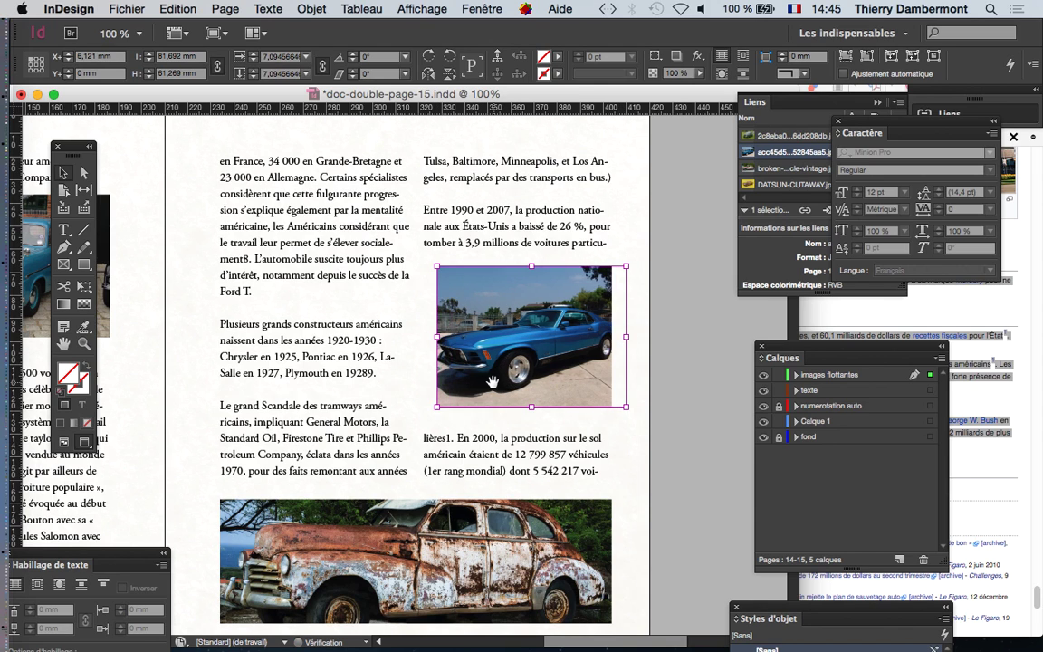
pyautogui.press('super+z')
pyautogui.click(647, 441)
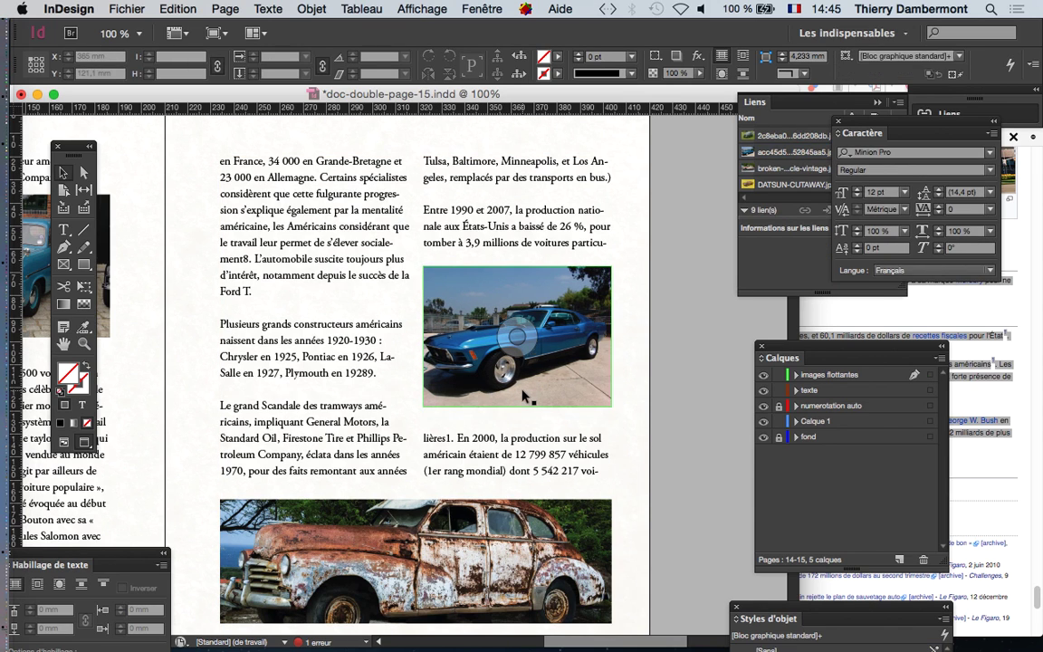
# Step: Compare selecting the blue car photo's frame with selecting its image content through the content grabber, and deselect it
pyautogui.click(522, 391)
pyautogui.click(517, 344)
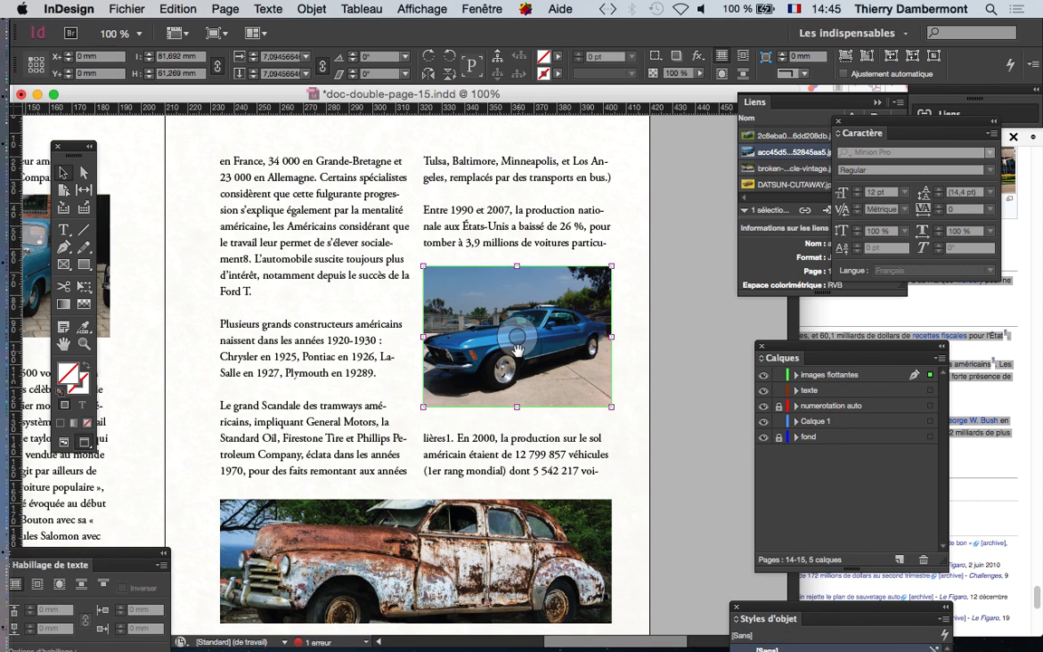
pyautogui.click(530, 353)
pyautogui.press('super+equal')
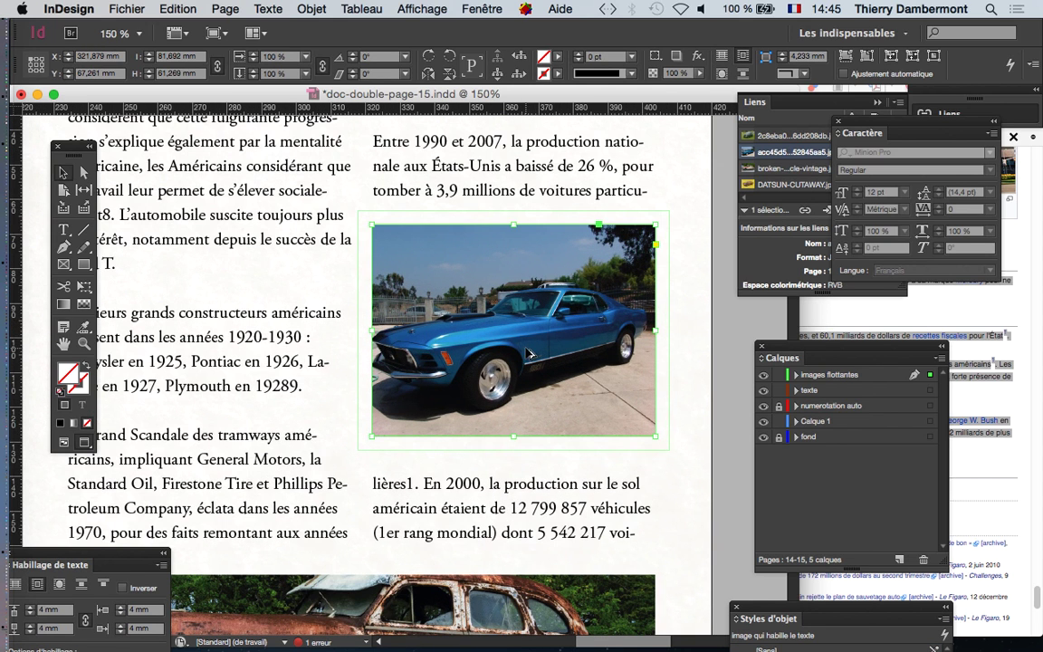
pyautogui.click(514, 338)
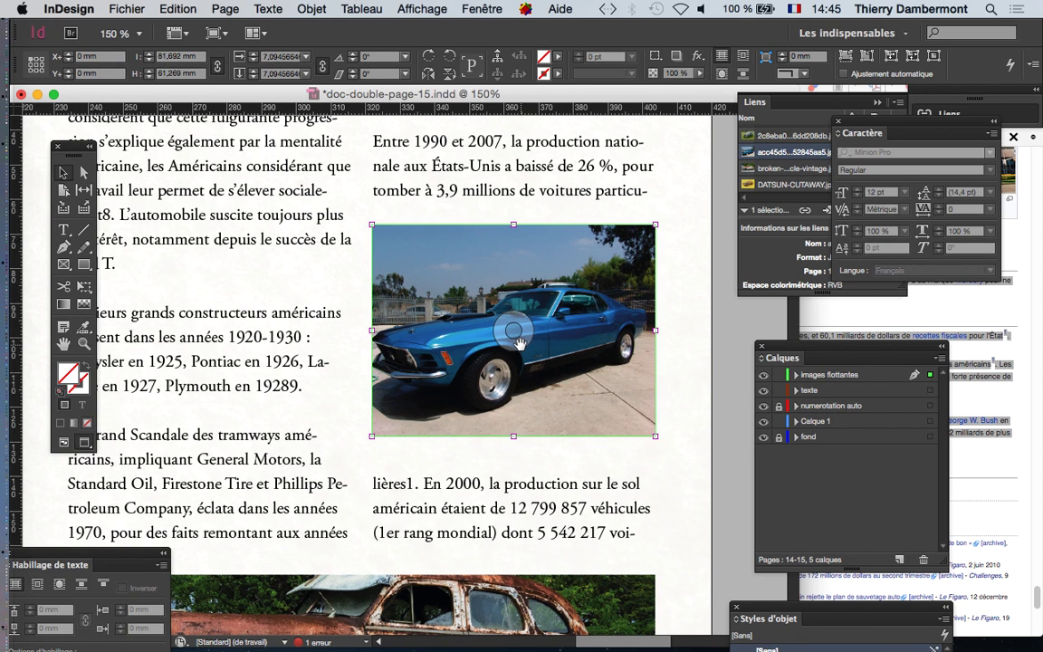
pyautogui.click(518, 341)
pyautogui.click(683, 380)
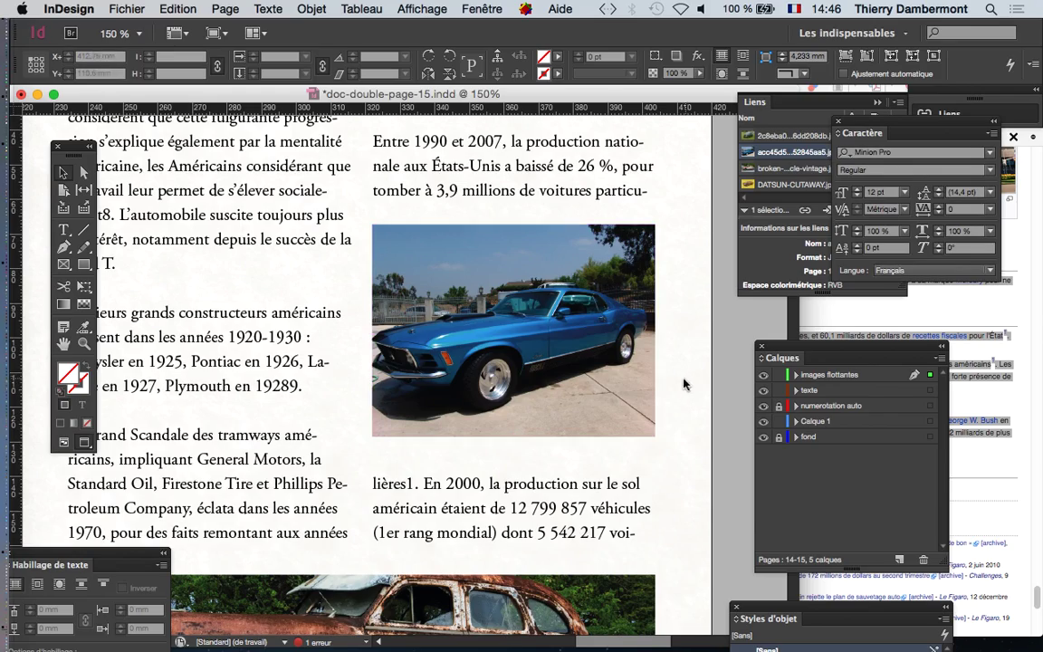
# Step: Review the layout of the two spreads, pages 14-15 and pages 16-17
pyautogui.press('super+minus')
pyautogui.moveTo(218, 332); pyautogui.dragTo(307, 383)
pyautogui.press('super+minus')
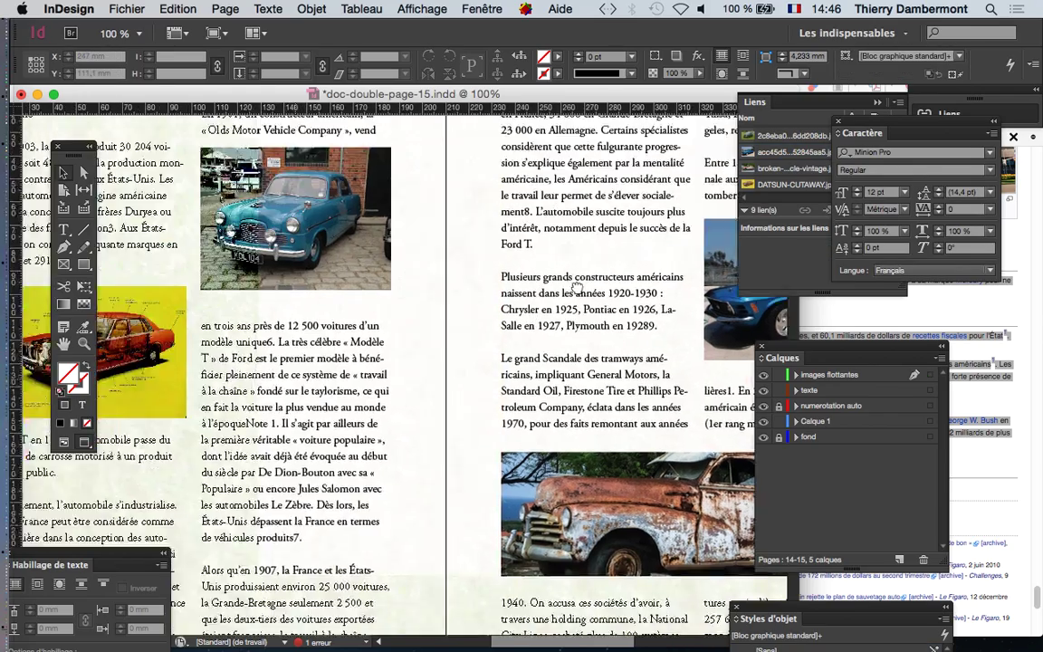
pyautogui.moveTo(380, 371); pyautogui.dragTo(563, 396)
pyautogui.press('super+minus')
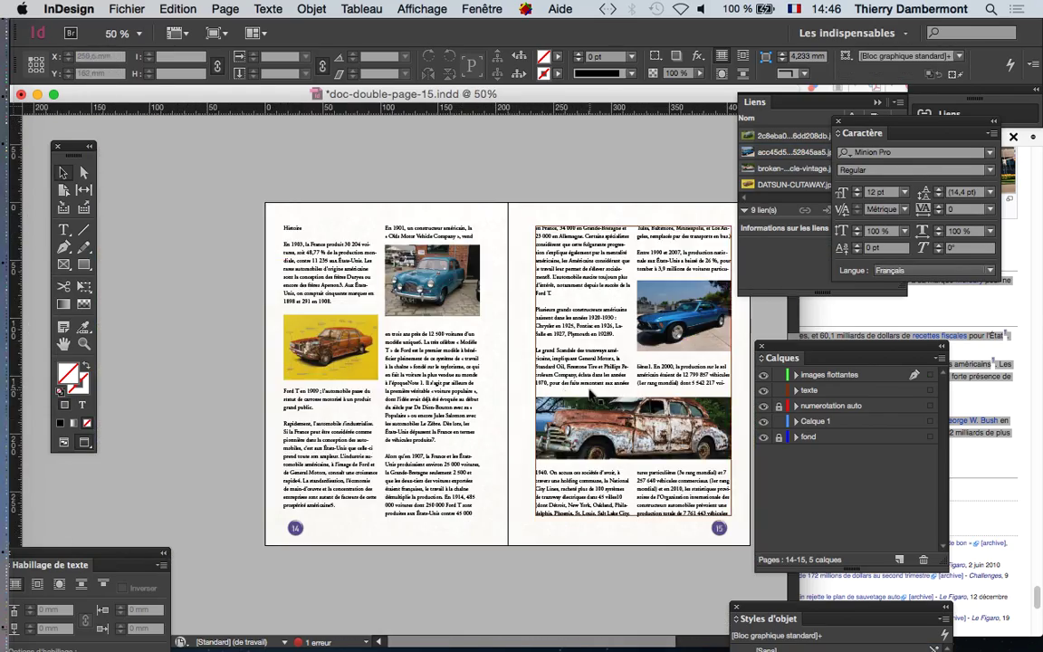
pyautogui.press('super+minus')
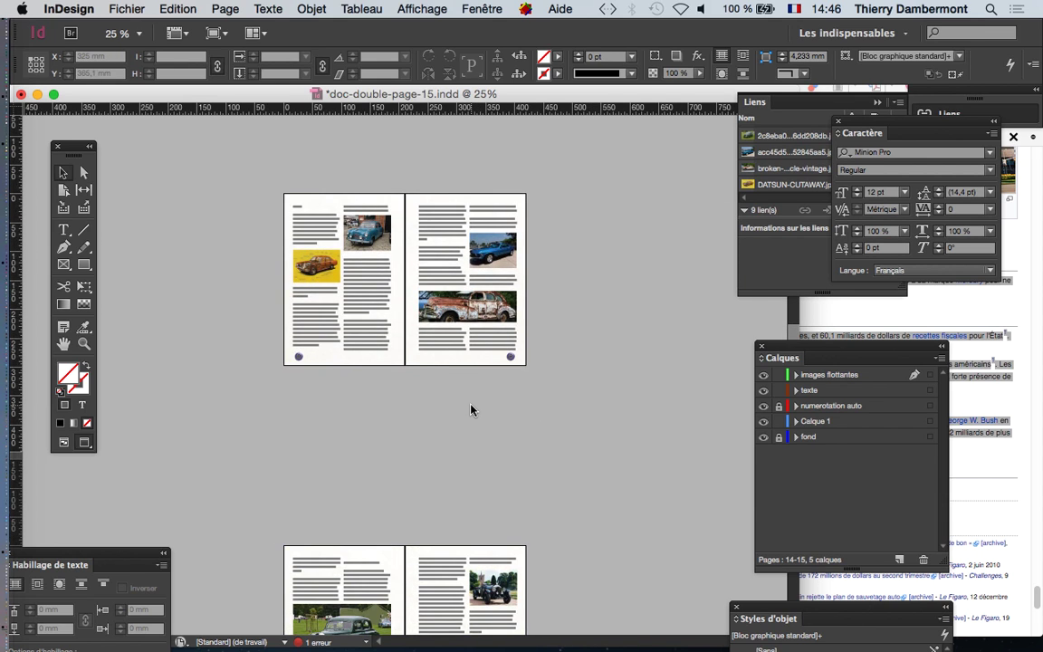
pyautogui.press('super+minus')
pyautogui.press('super+equal')
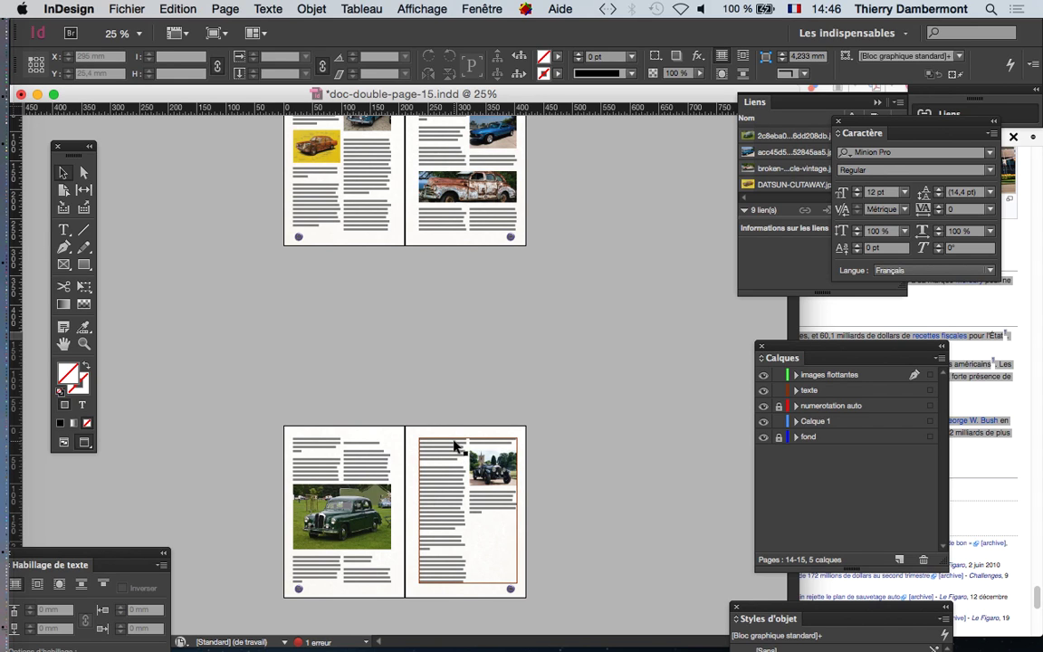
pyautogui.click(528, 391)
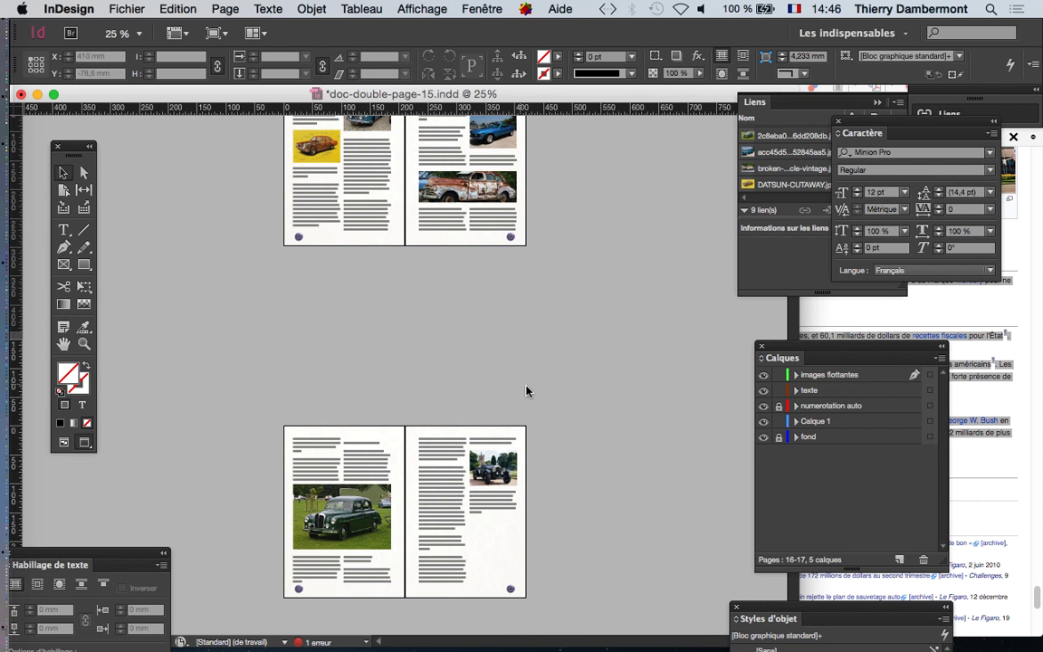
pyautogui.press('super+equal')
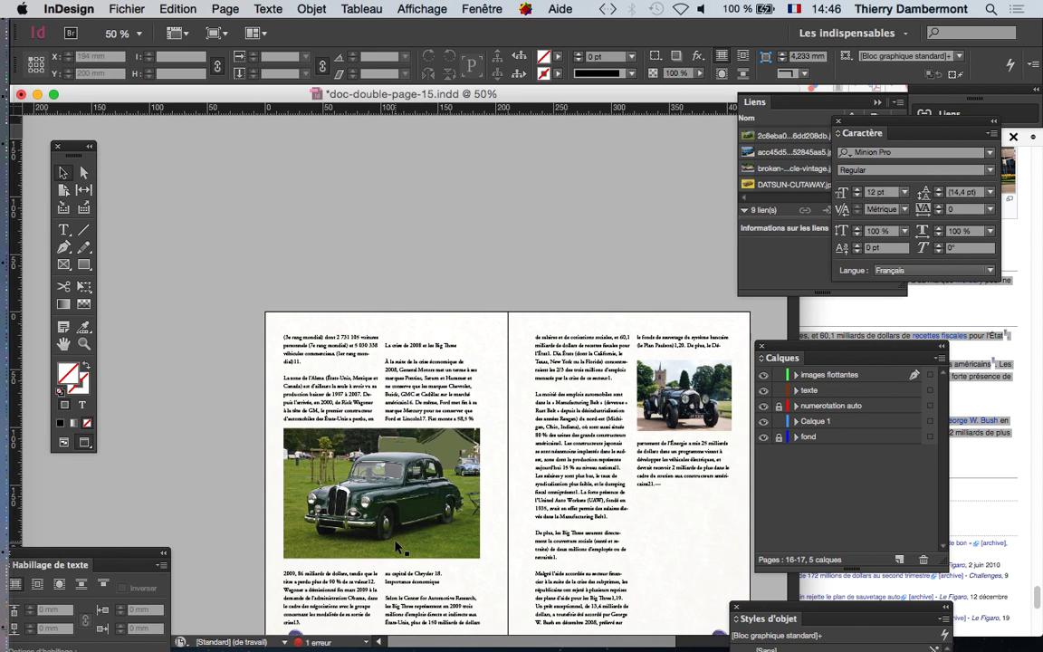
pyautogui.scroll(-5, 613, 512)
pyautogui.hscroll(2, 613, 512)
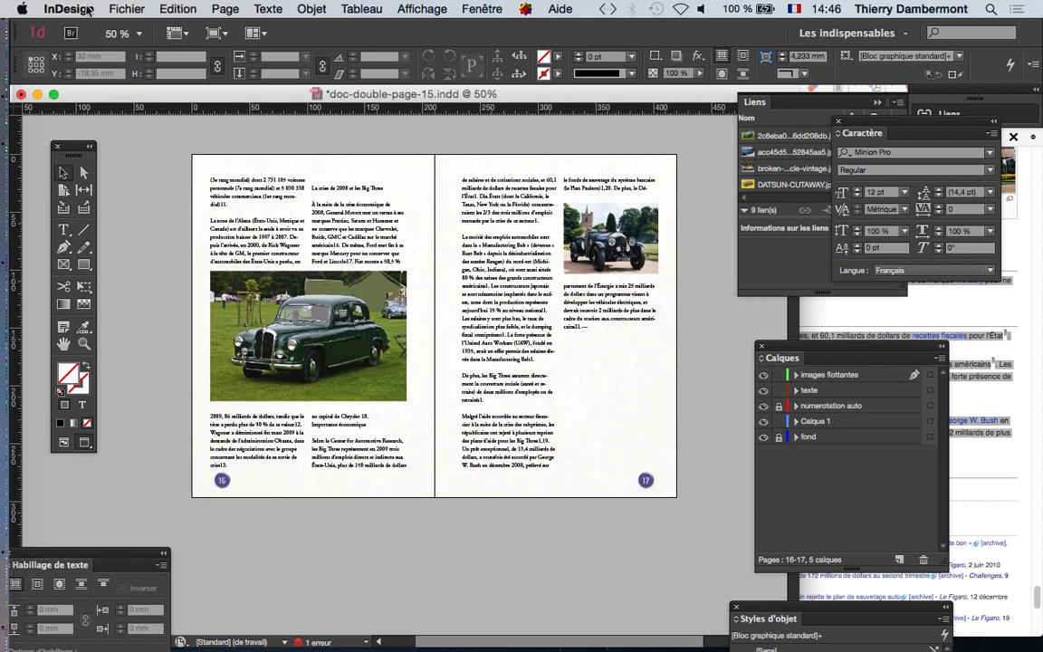
# Step: Save the document under the new name doc-double-page-16.indd in the InDesign jour 1 folder
pyautogui.click(127, 9)
pyautogui.click(172, 162)
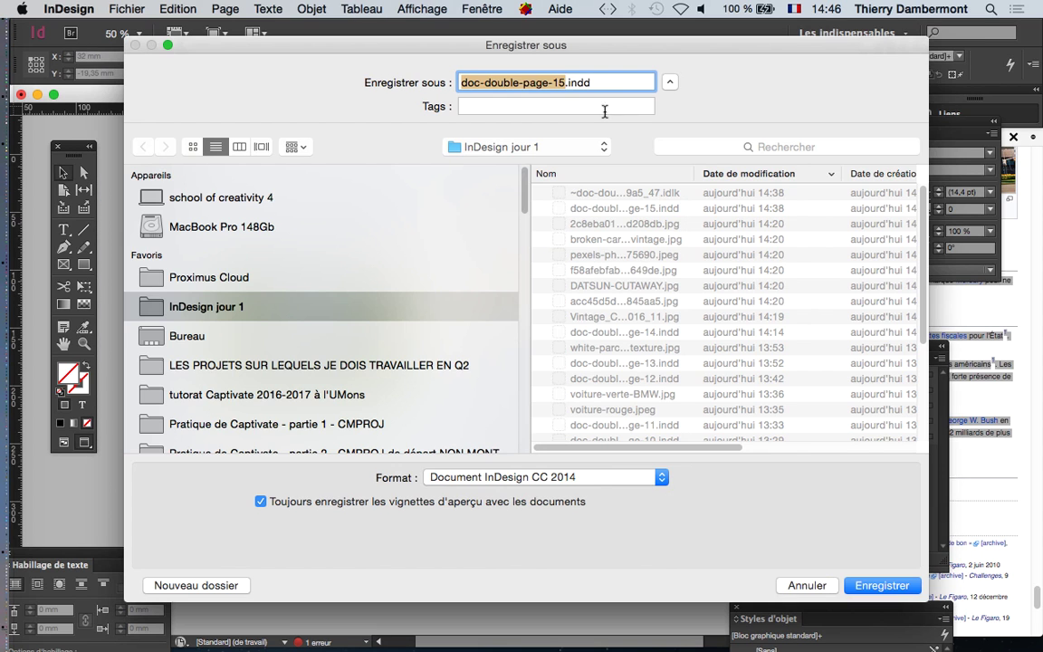
pyautogui.click(562, 82)
pyautogui.press('BackSpace')
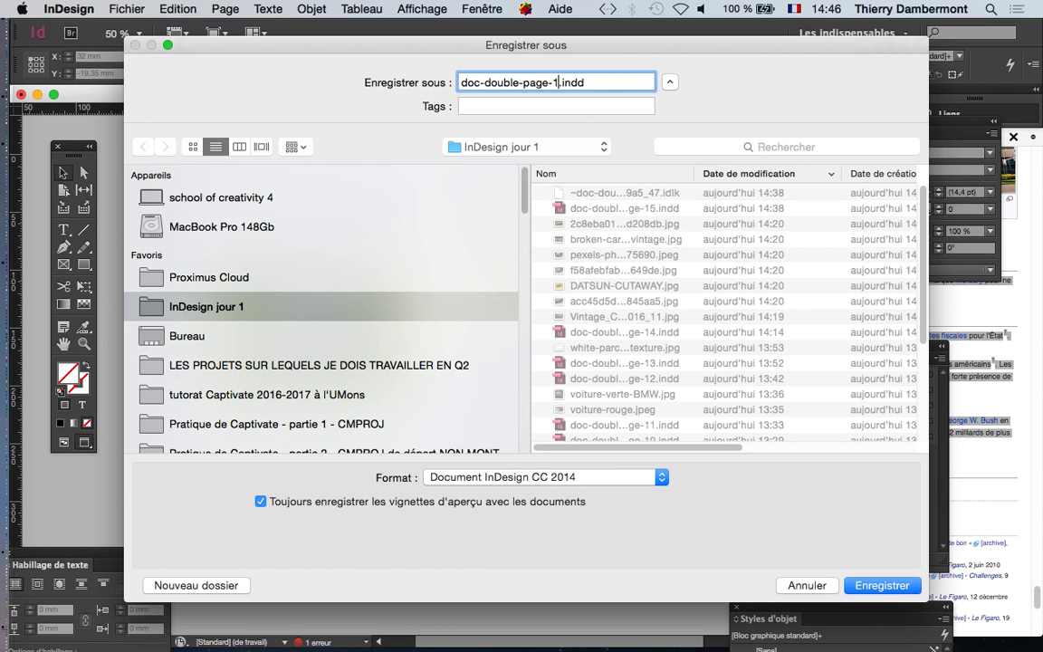
pyautogui.write('6')
pyautogui.press('Return')
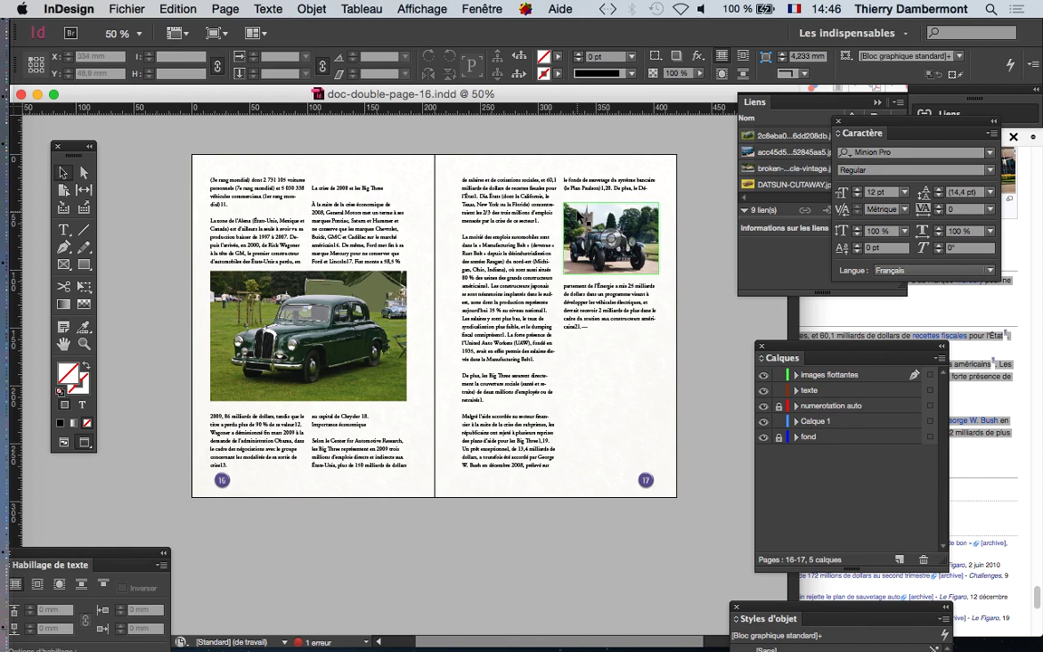